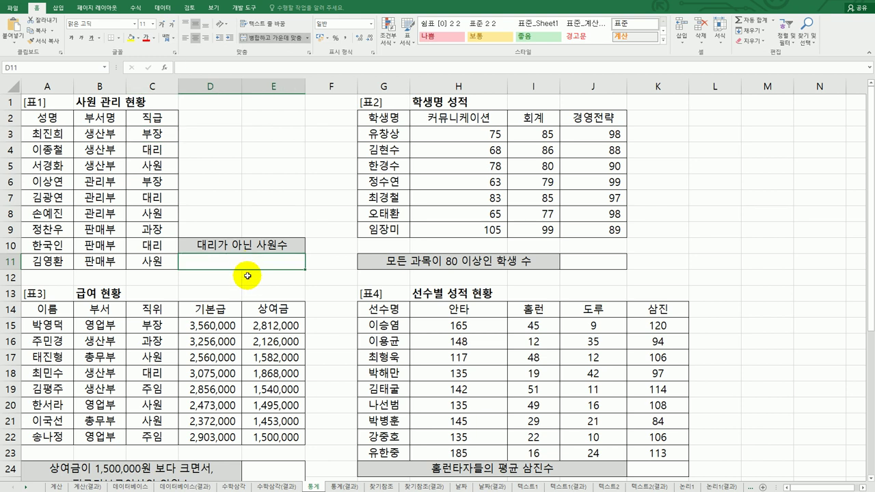
Start a COUNTIF formula in D11 through its function arguments, with C3:C11 as the range.
{"action": "type", "text": "="}
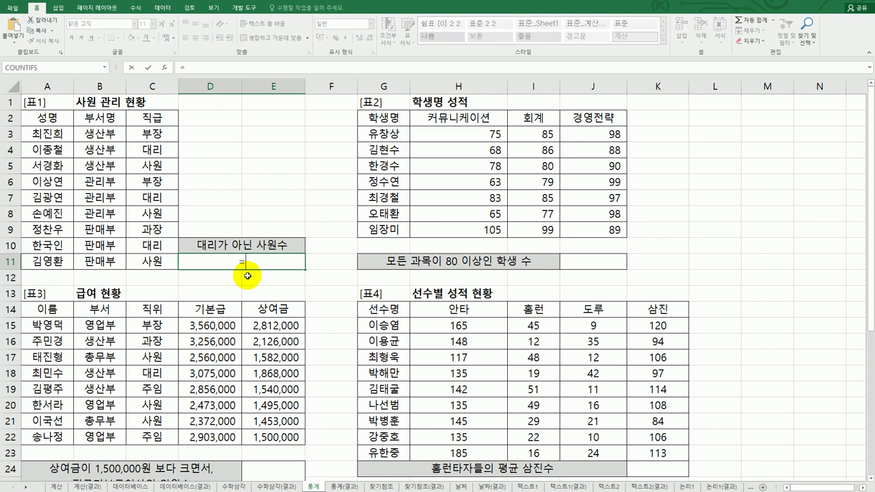
{"action": "type", "text": "cou"}
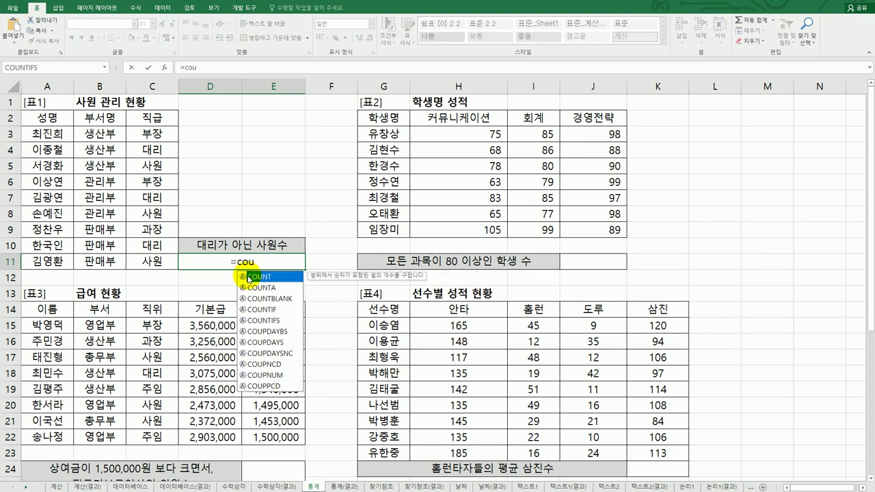
{"action": "left_click", "coordinate": [277, 311]}
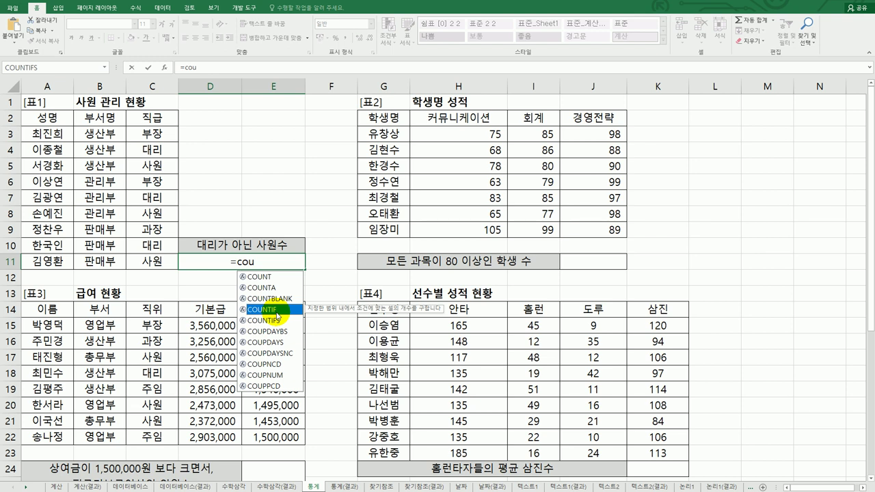
{"action": "double_click", "coordinate": [277, 311]}
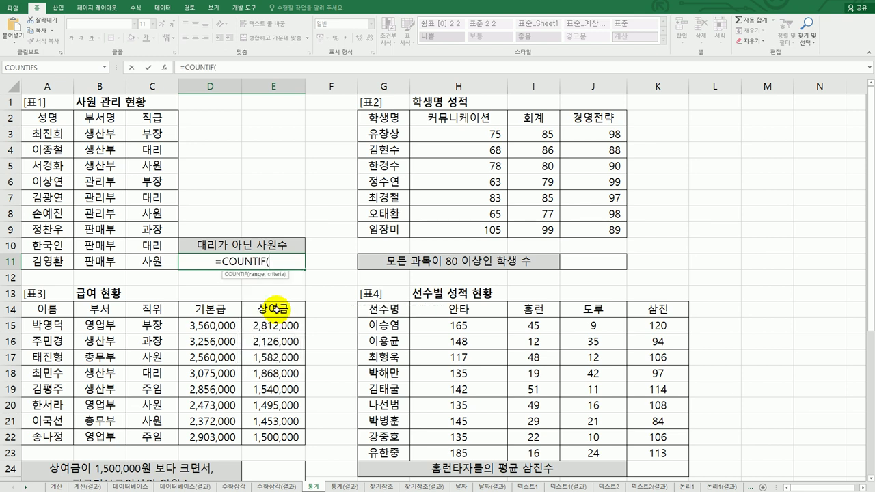
{"action": "left_click", "coordinate": [164, 68]}
{"action": "left_click_drag", "start_coordinate": [478, 137], "coordinate": [453, 137]}
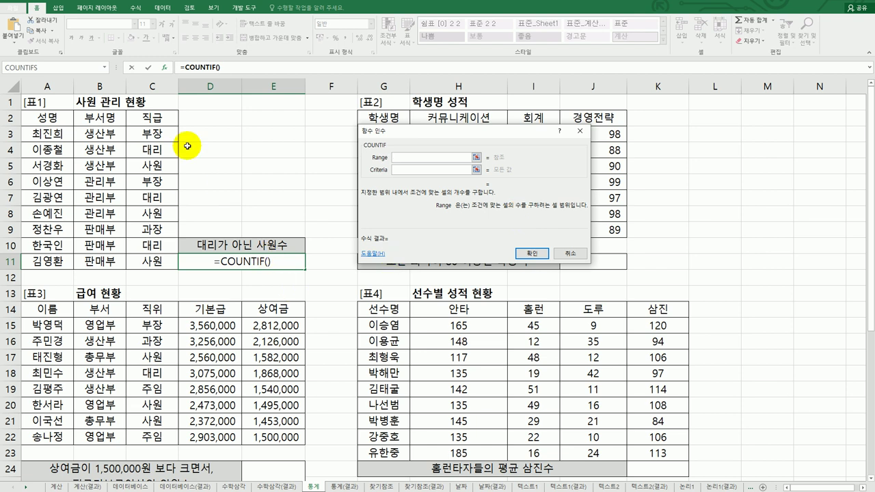
{"action": "left_click_drag", "start_coordinate": [153, 135], "coordinate": [152, 261]}
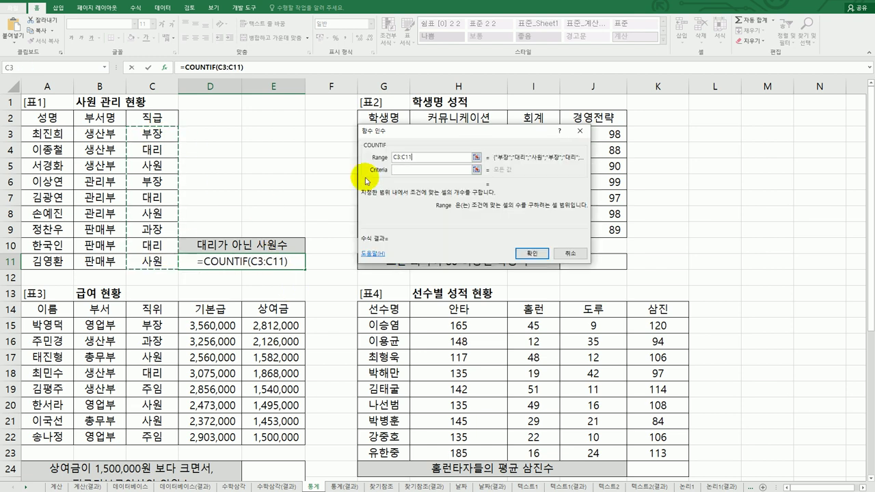
Set the COUNTIF criteria to "대리".
{"action": "left_click", "coordinate": [414, 172]}
{"action": "type", "text": "eof"}
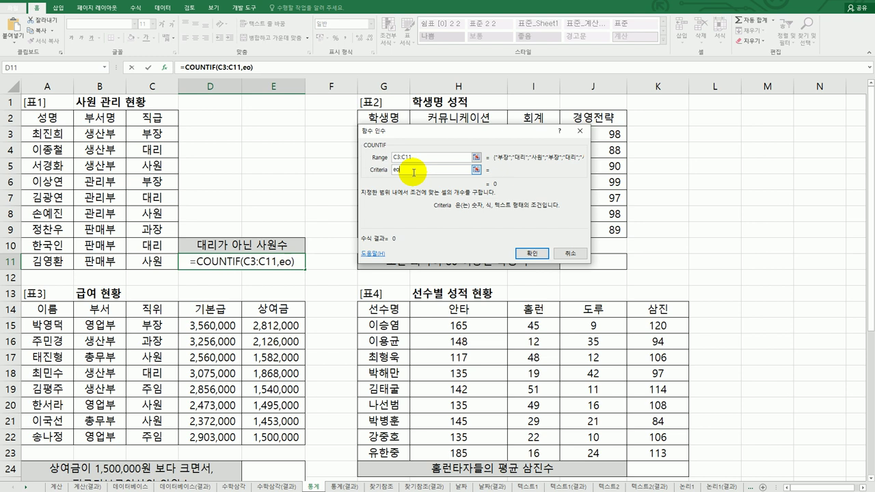
{"action": "key", "text": "BackSpace"}
{"action": "key", "text": "BackSpace"}
{"action": "key", "text": "BackSpace"}
{"action": "key", "text": "Hangul"}
{"action": "type", "text": "ㄷㅐㄹㅣ"}
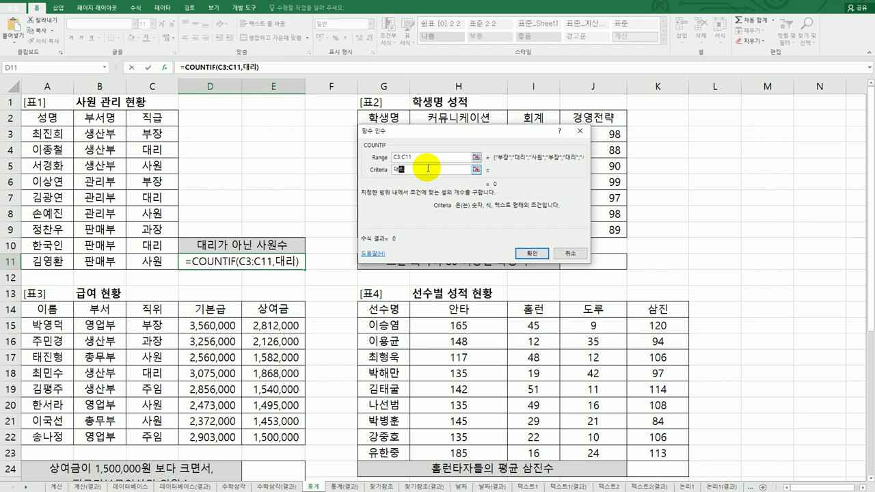
{"action": "left_click", "coordinate": [403, 205]}
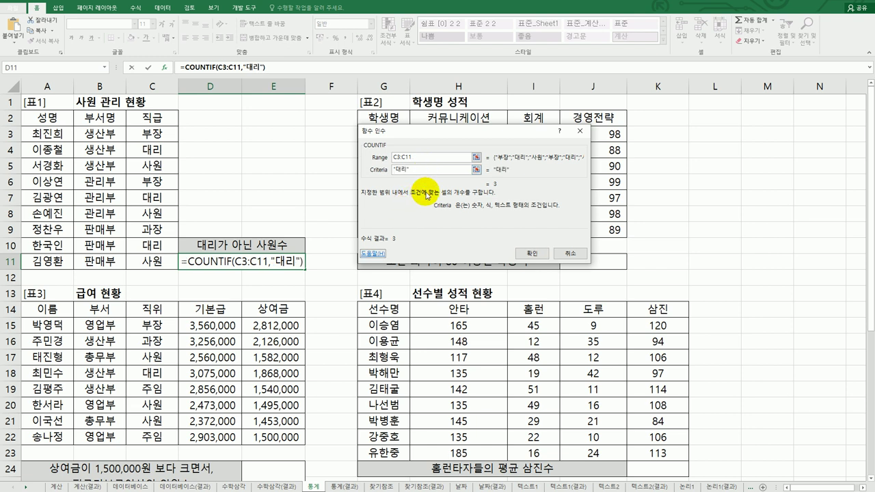
Replace the COUNTIF criteria with <>대리 and complete the formula.
{"action": "double_click", "coordinate": [395, 169]}
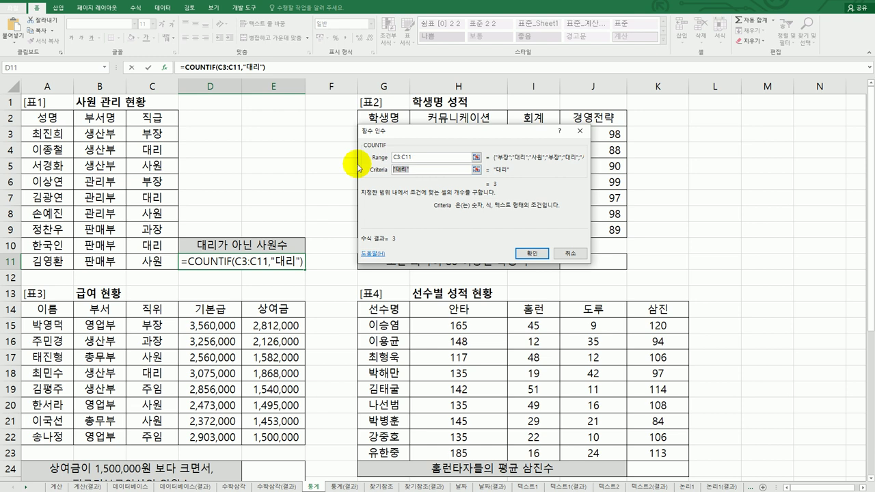
{"action": "type", "text": "<>대리"}
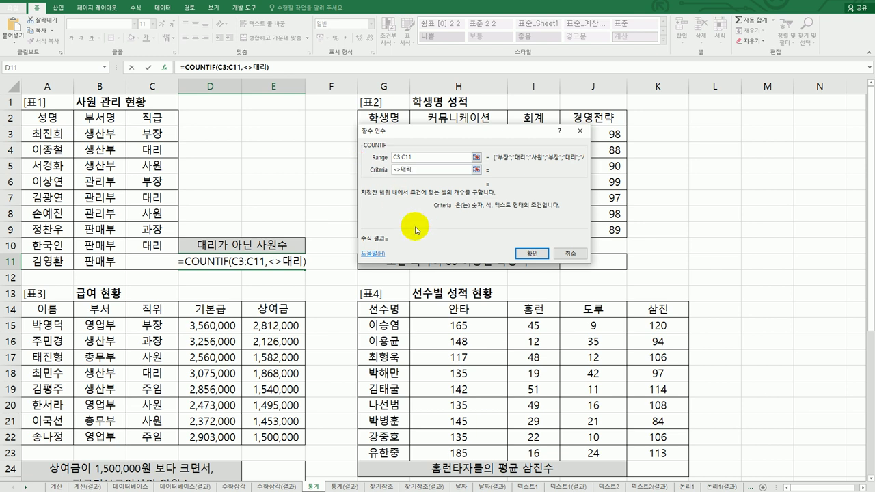
{"action": "left_click", "coordinate": [529, 254]}
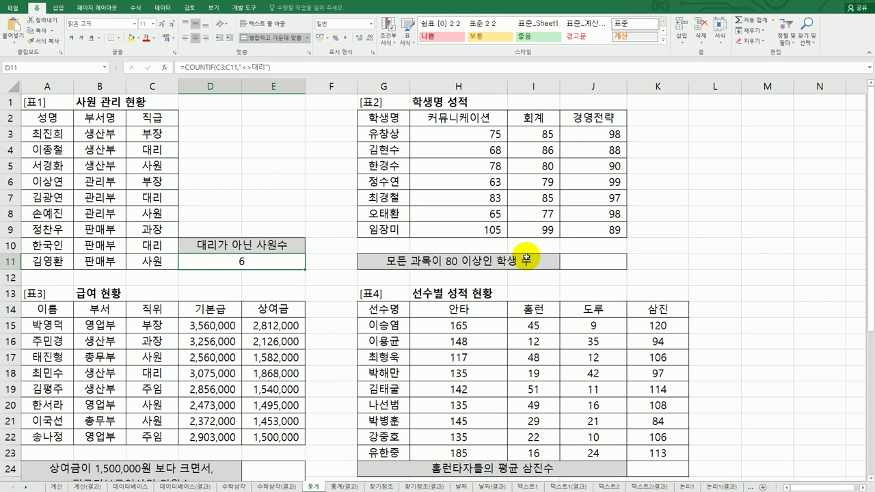
Check the formula in D11 by selecting every 직급 cell in 표1 that is not 대리.
{"action": "left_click", "coordinate": [171, 133]}
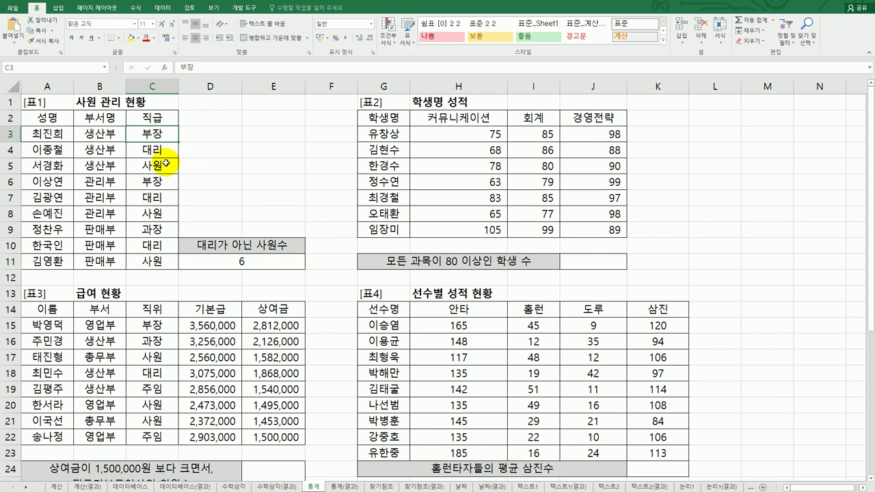
{"action": "left_click", "coordinate": [166, 164], "text": "ctrl"}
{"action": "left_click", "coordinate": [168, 181], "text": "ctrl"}
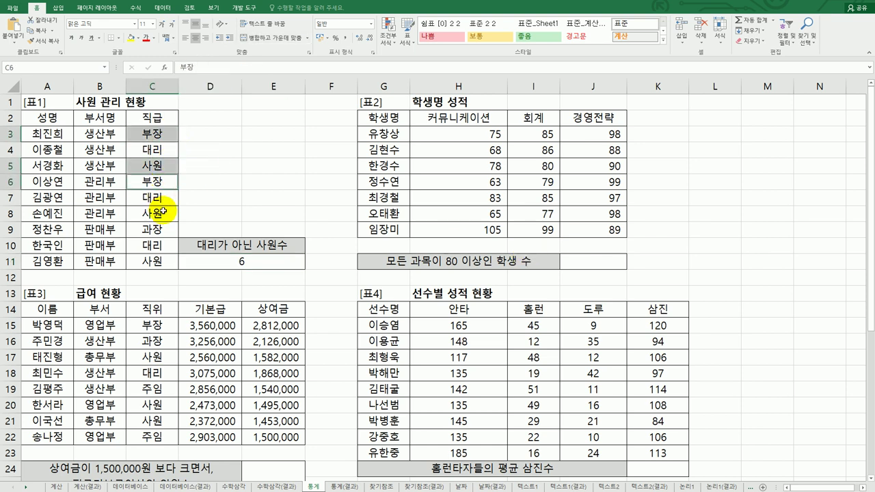
{"action": "left_click", "coordinate": [164, 213], "text": "ctrl"}
{"action": "left_click", "coordinate": [165, 229], "text": "ctrl"}
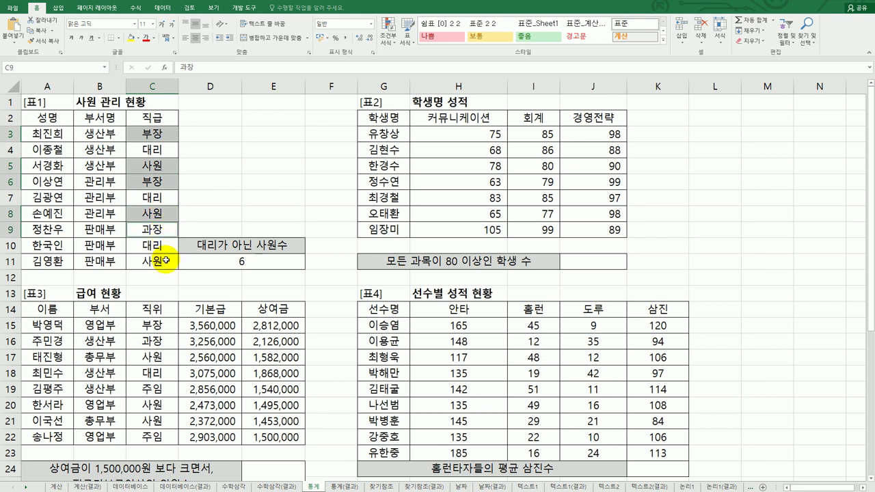
{"action": "left_click", "coordinate": [165, 261], "text": "ctrl"}
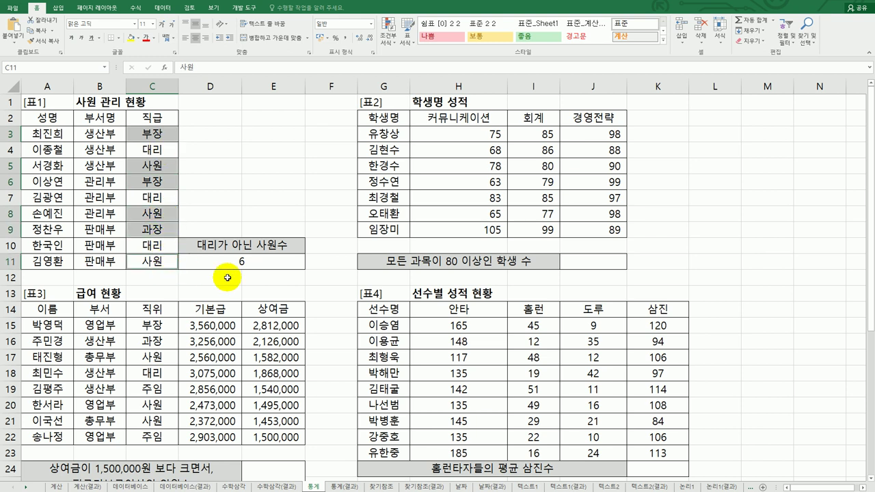
{"action": "left_click", "coordinate": [264, 265]}
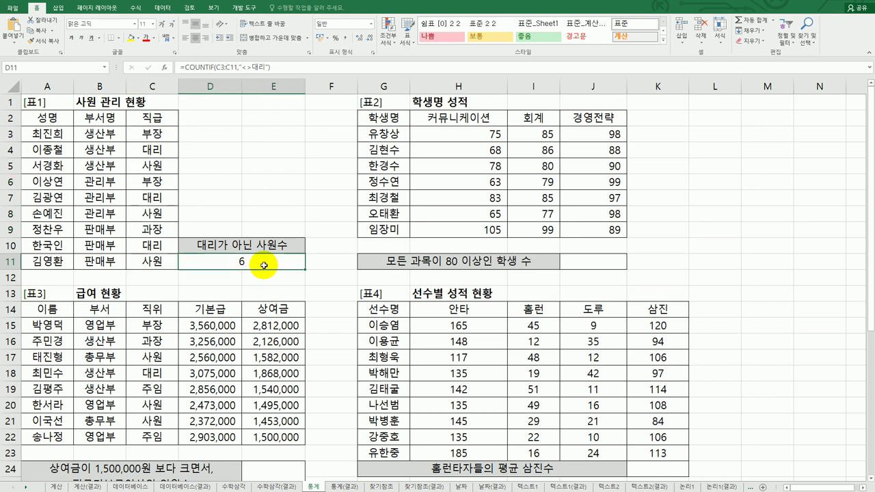
Append &"명" to the COUNTIF formula in D11 to add the unit after the count.
{"action": "left_click", "coordinate": [587, 266]}
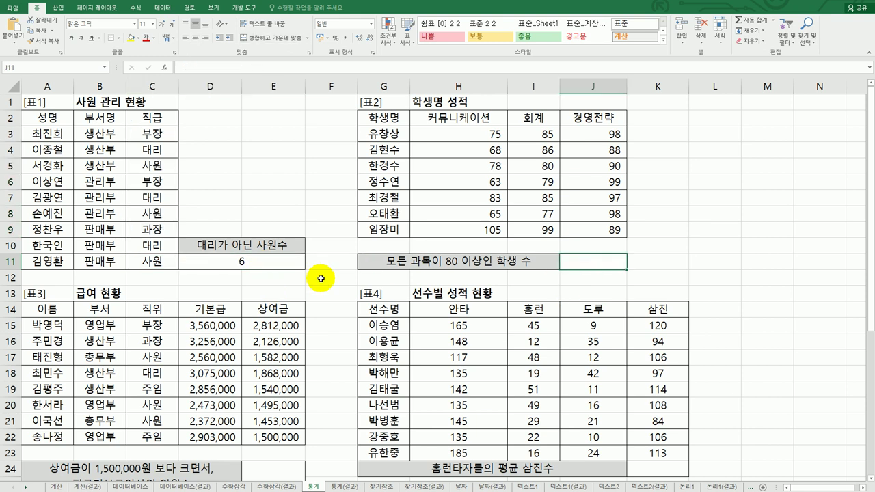
{"action": "left_click", "coordinate": [284, 264]}
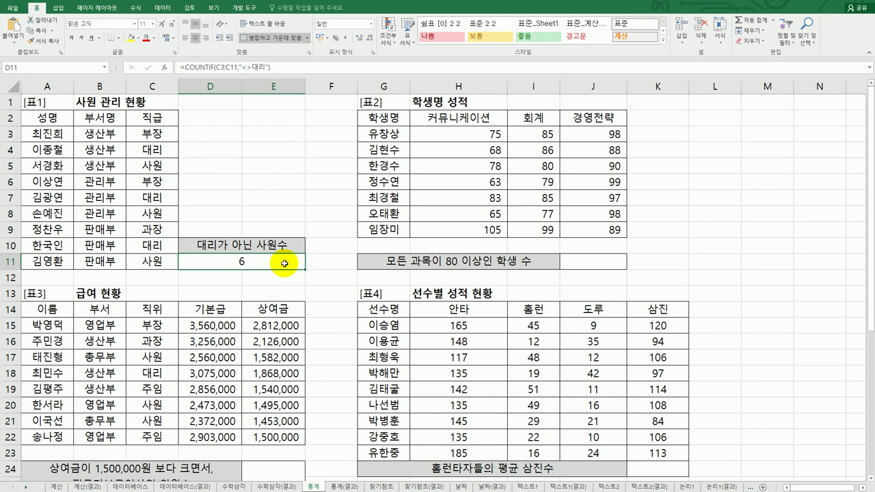
{"action": "double_click", "coordinate": [285, 263]}
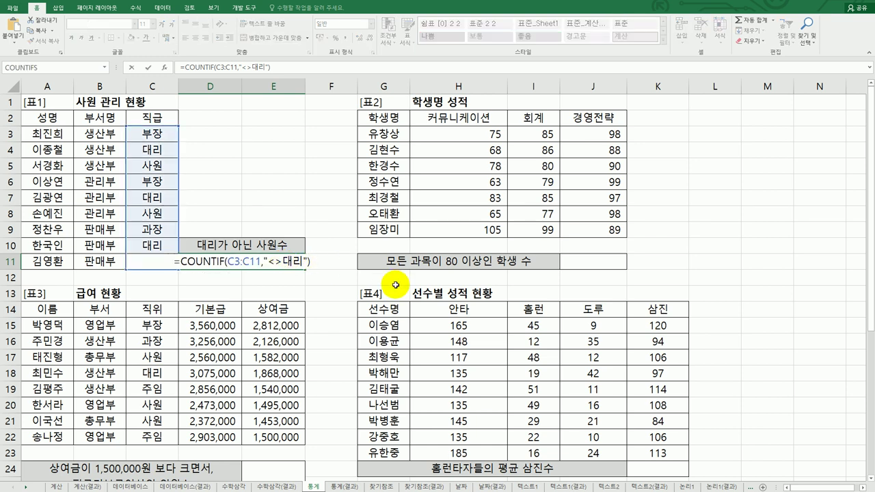
{"action": "type", "text": "&\""}
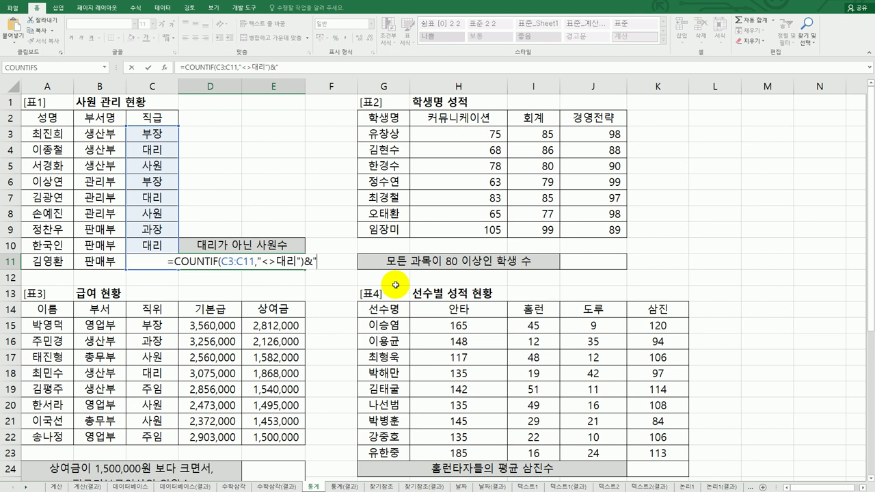
{"action": "type", "text": "명\""}
{"action": "key", "text": "Return"}
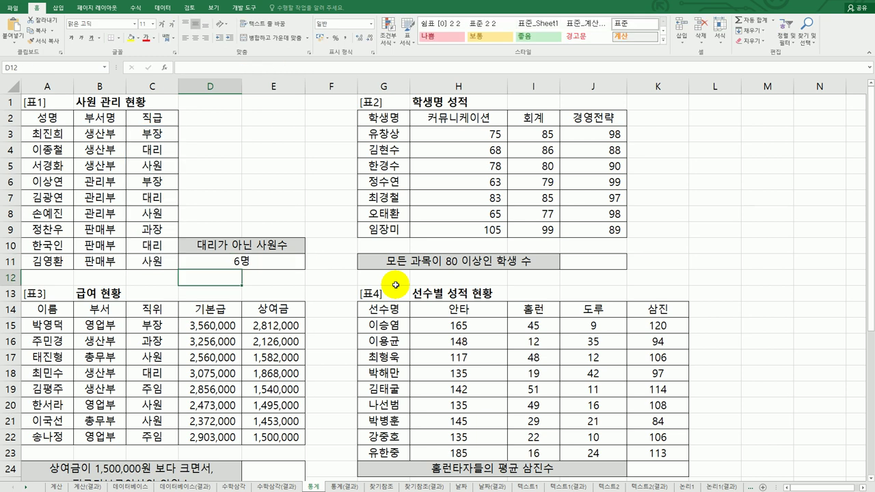
Start a COUNTIFS formula in J11 through its function arguments, with H3:H9 as the first criteria range and >=80 as its criterion.
{"action": "left_click", "coordinate": [610, 268]}
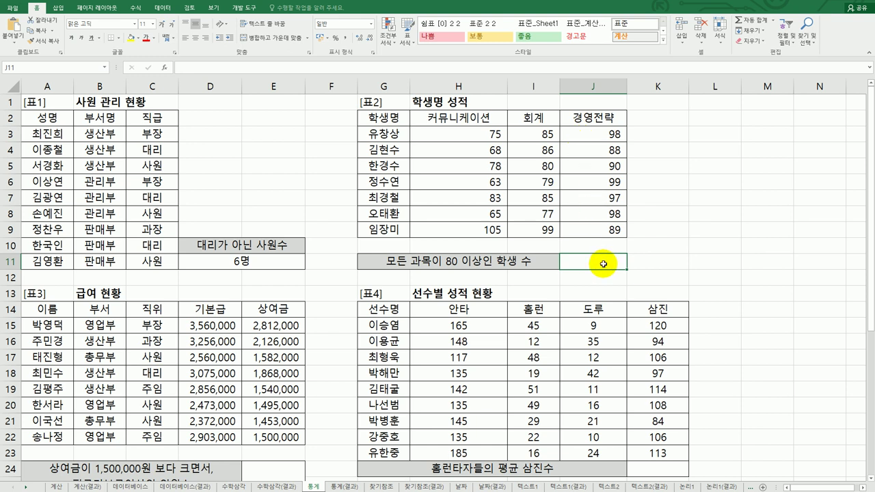
{"action": "type", "text": "="}
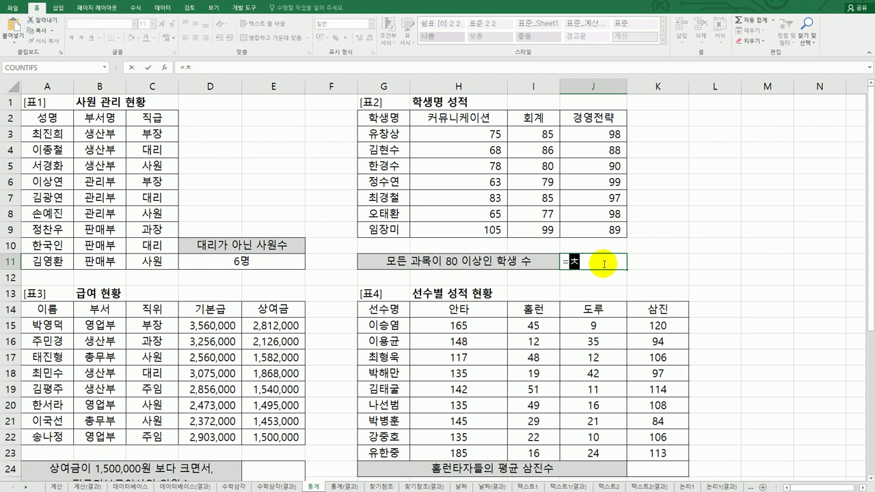
{"action": "type", "text": "cou"}
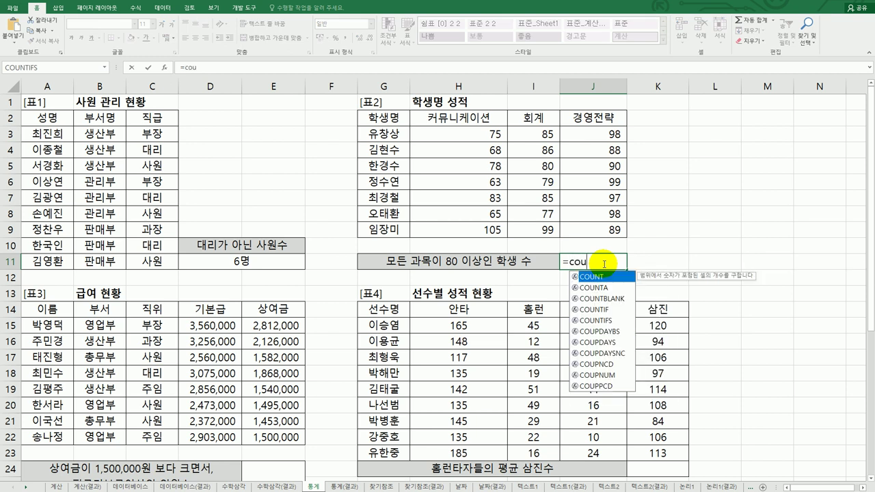
{"action": "key", "text": "Down"}
{"action": "key", "text": "Down"}
{"action": "double_click", "coordinate": [604, 320]}
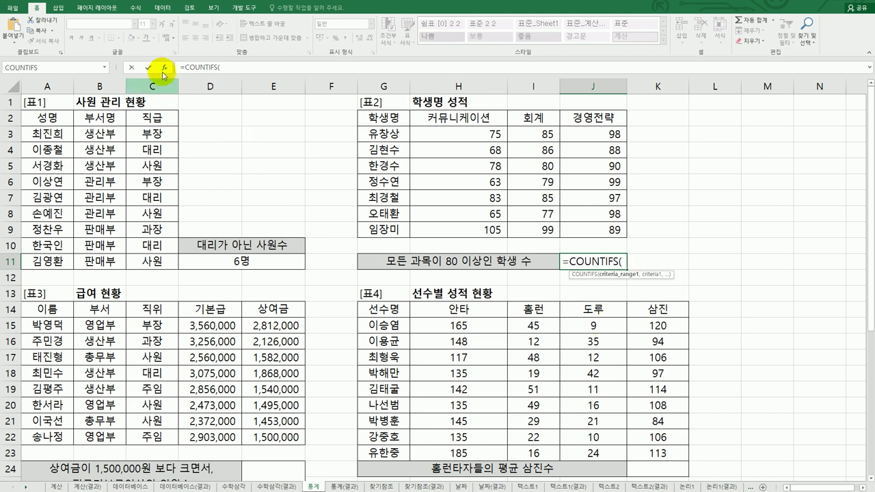
{"action": "left_click", "coordinate": [164, 67]}
{"action": "left_click_drag", "start_coordinate": [473, 113], "coordinate": [241, 182]}
{"action": "left_click_drag", "start_coordinate": [487, 143], "coordinate": [481, 230]}
{"action": "left_click", "coordinate": [210, 221]}
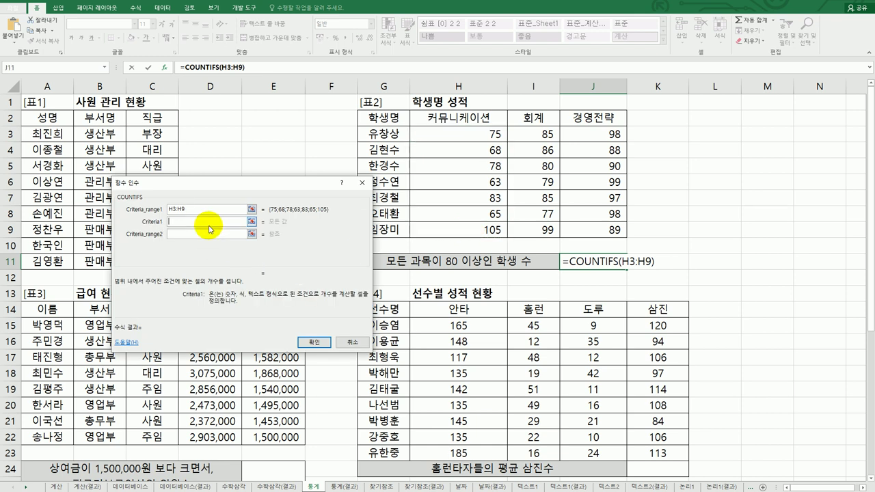
{"action": "type", "text": ">=80"}
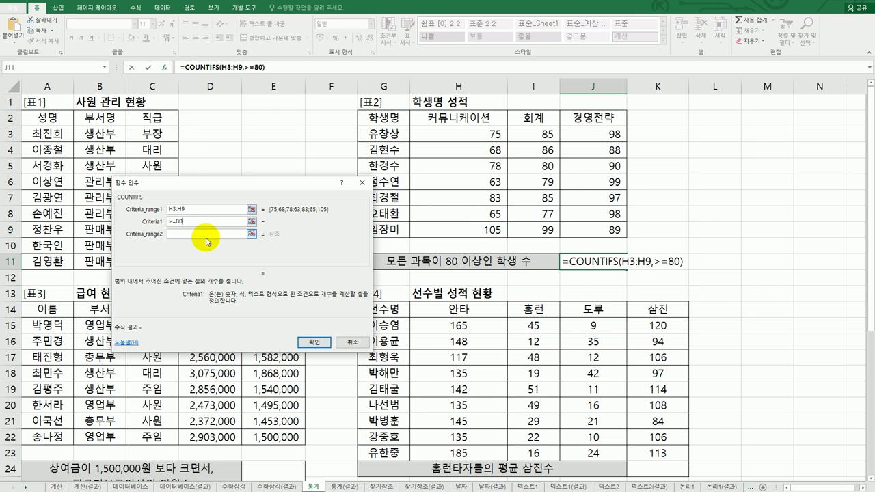
Add I3:I9 as the second COUNTIFS criteria range with the criterion >=80.
{"action": "left_click", "coordinate": [205, 235]}
{"action": "left_click_drag", "start_coordinate": [528, 134], "coordinate": [527, 230]}
{"action": "left_click", "coordinate": [200, 247]}
{"action": "type", "text": ">=80"}
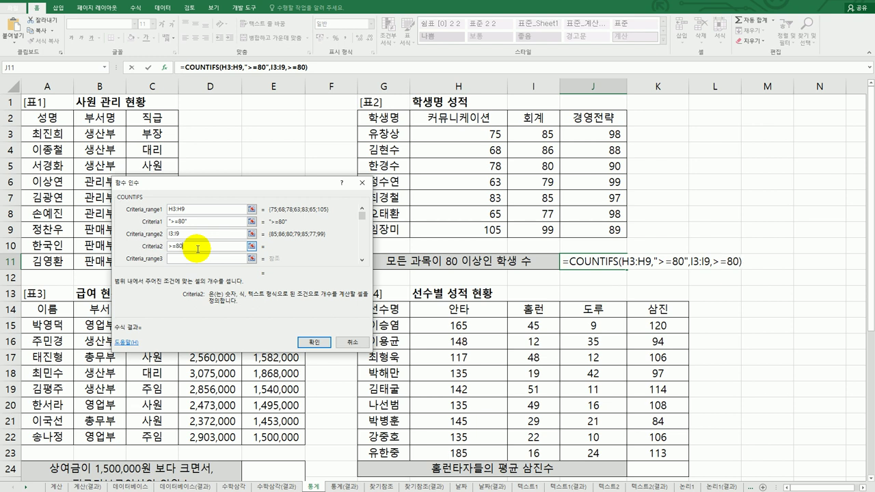
Add J3:J9 as the third COUNTIFS criteria range with the criterion >=80.
{"action": "left_click", "coordinate": [198, 259]}
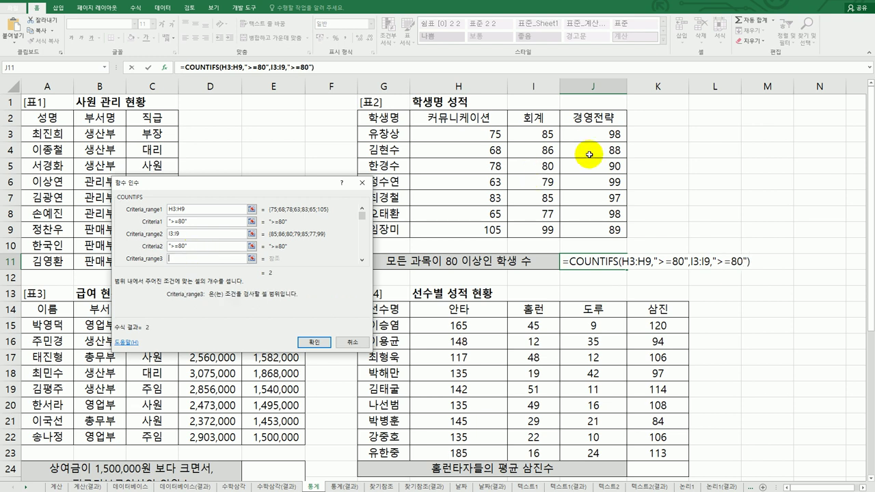
{"action": "left_click_drag", "start_coordinate": [592, 134], "coordinate": [592, 231]}
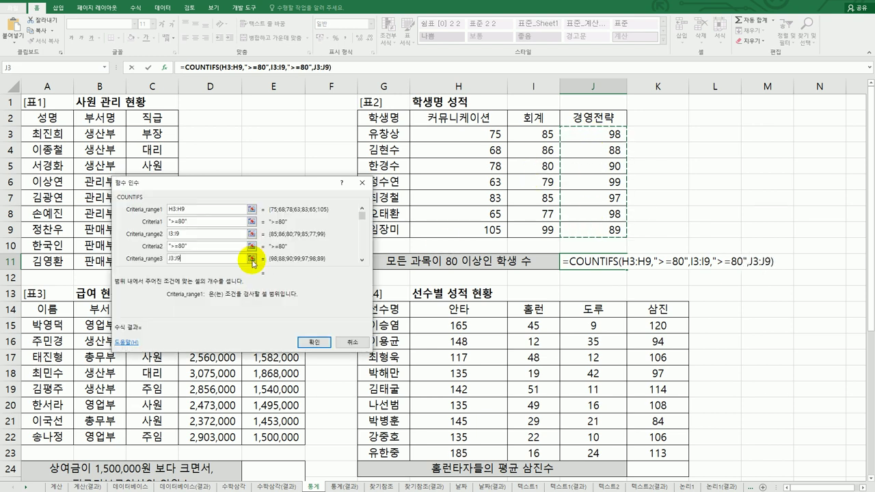
{"action": "left_click", "coordinate": [360, 261]}
{"action": "left_click", "coordinate": [184, 258]}
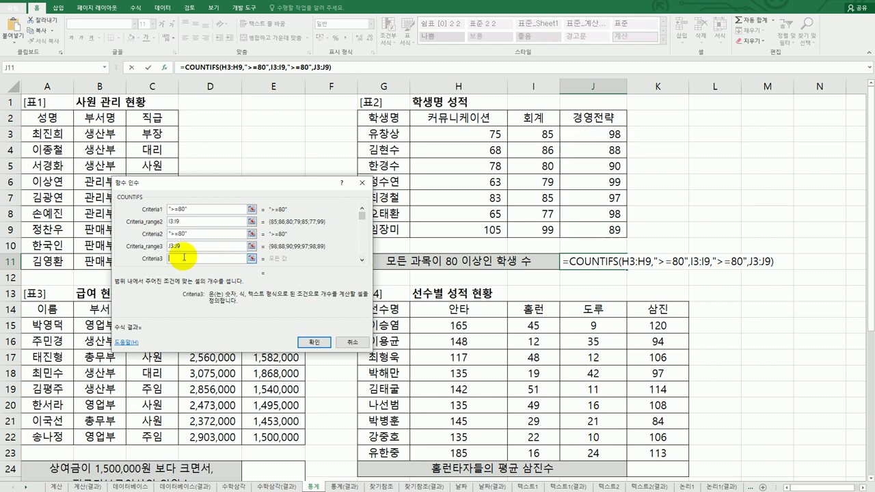
{"action": "type", "text": ">=80"}
{"action": "left_click_drag", "start_coordinate": [258, 182], "coordinate": [274, 162]}
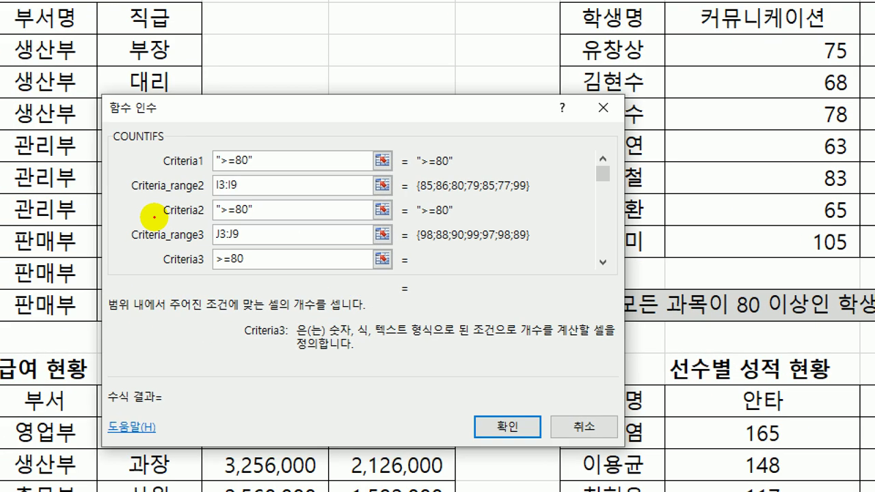
{"action": "mouse_move", "coordinate": [317, 269]}
{"action": "left_mouse_down"}
{"action": "mouse_move", "coordinate": [179, 232]}
{"action": "mouse_move", "coordinate": [218, 120]}
{"action": "mouse_move", "coordinate": [281, 293]}
{"action": "left_mouse_up"}
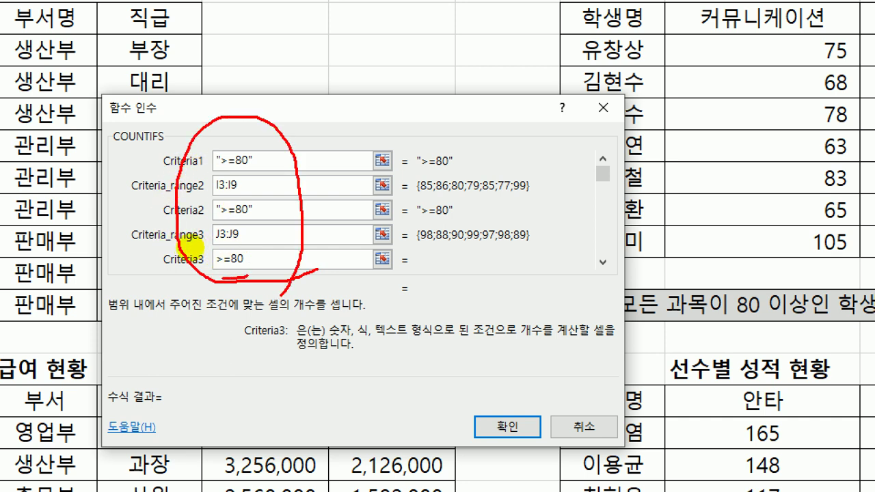
{"action": "left_click_drag", "start_coordinate": [207, 231], "coordinate": [194, 244]}
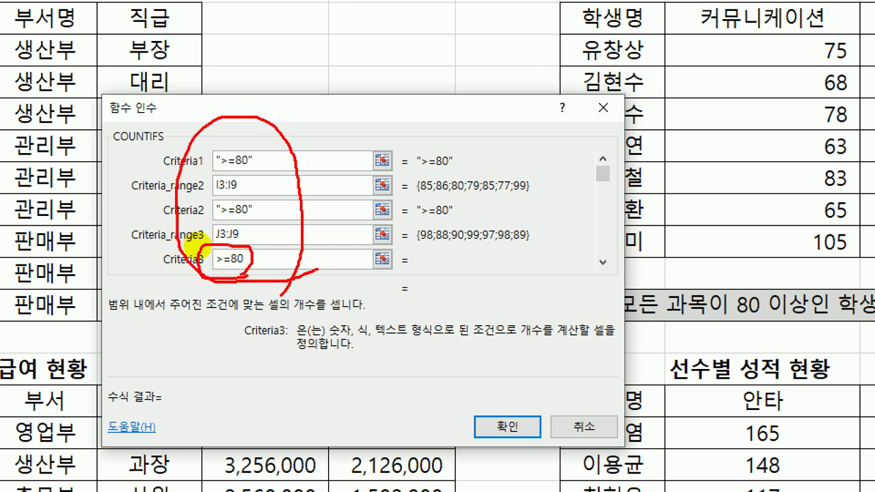
Complete the COUNTIFS formula in J11 with its three criteria pairs.
{"action": "left_click_drag", "start_coordinate": [498, 409], "coordinate": [530, 394]}
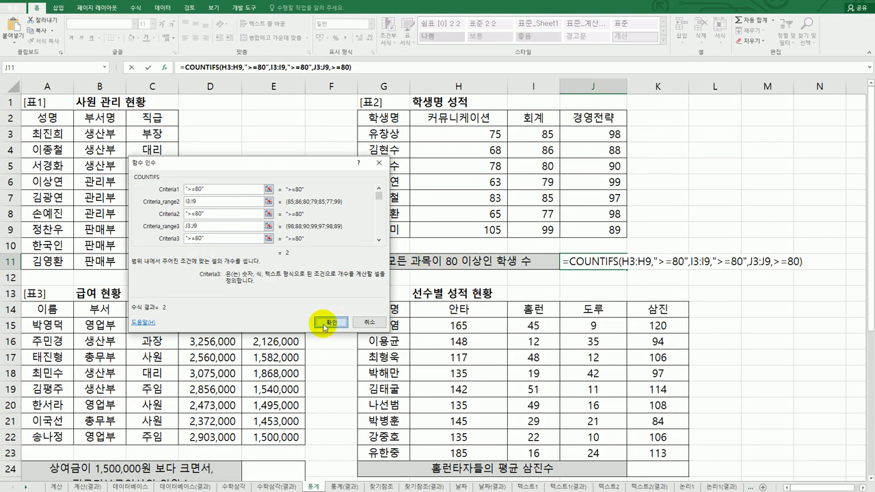
{"action": "left_click", "coordinate": [326, 324]}
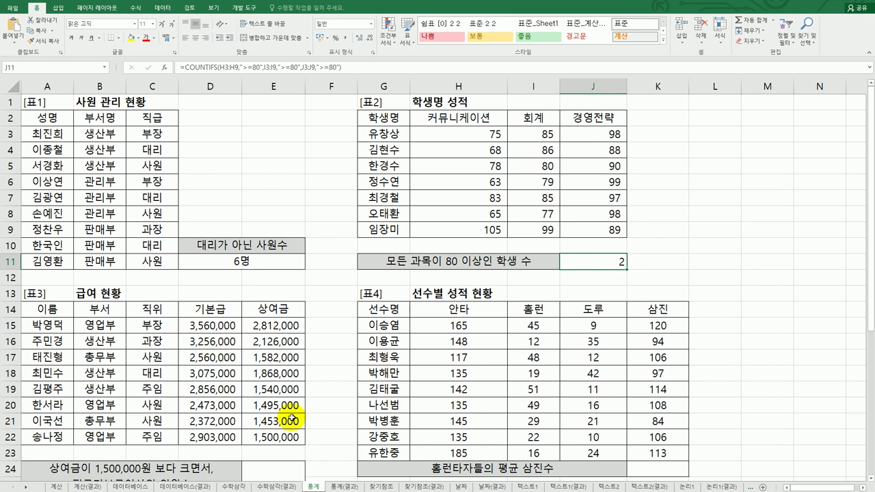
Examine the bonus amounts in E15:E22 and base salaries in D15:D22 against the headcount condition for E24.
{"action": "left_click", "coordinate": [284, 467]}
{"action": "scroll", "coordinate": [288, 460], "scroll_direction": "down", "scroll_amount": 2}
{"action": "scroll", "coordinate": [289, 459], "scroll_direction": "down", "scroll_amount": 2}
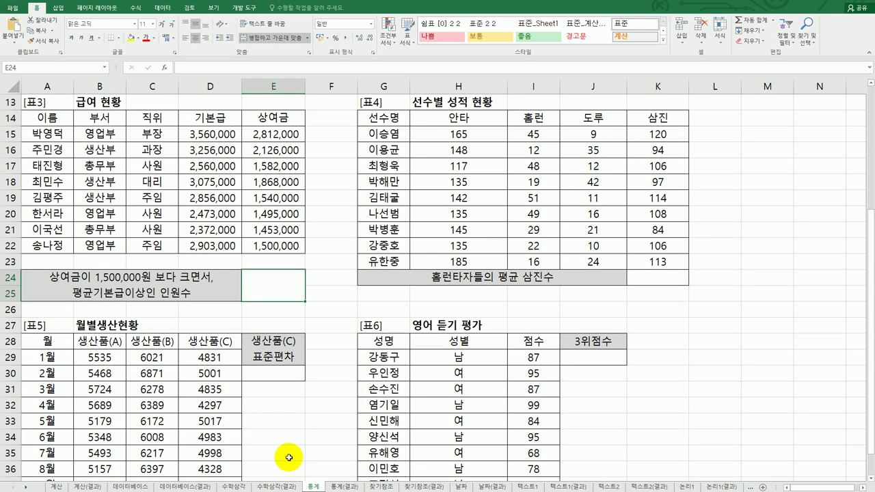
{"action": "left_click_drag", "start_coordinate": [271, 132], "coordinate": [271, 240]}
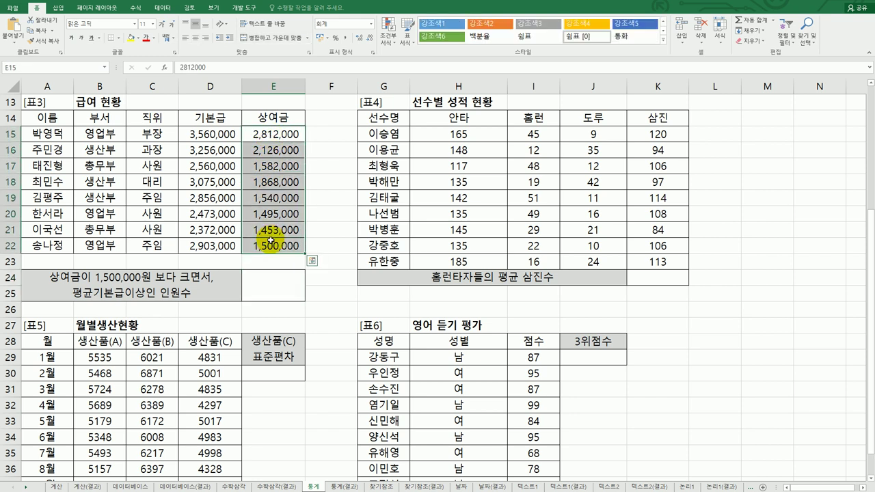
{"action": "left_click_drag", "start_coordinate": [210, 134], "coordinate": [212, 236]}
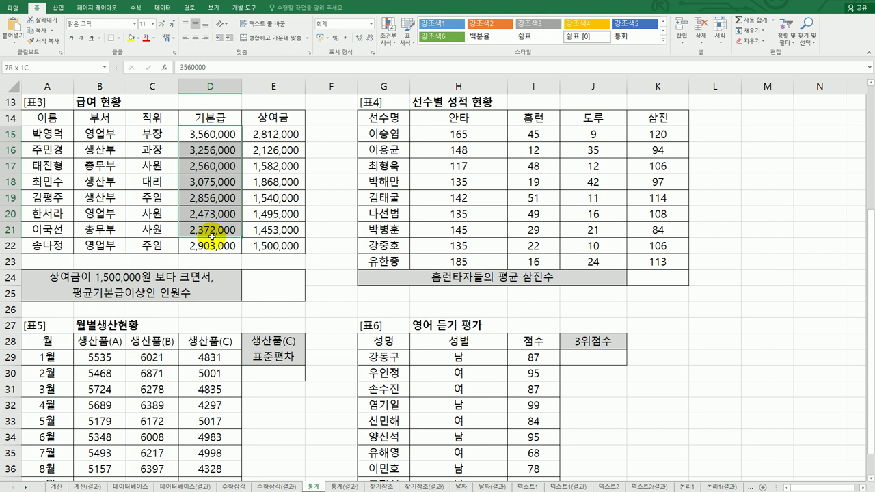
{"action": "left_click_drag", "start_coordinate": [212, 236], "coordinate": [213, 237]}
{"action": "left_click", "coordinate": [284, 294]}
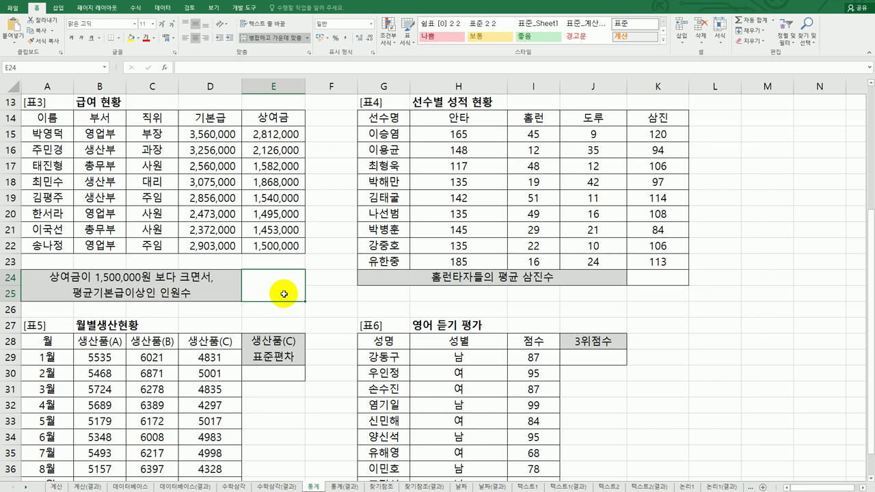
{"action": "left_click_drag", "start_coordinate": [205, 130], "coordinate": [205, 243]}
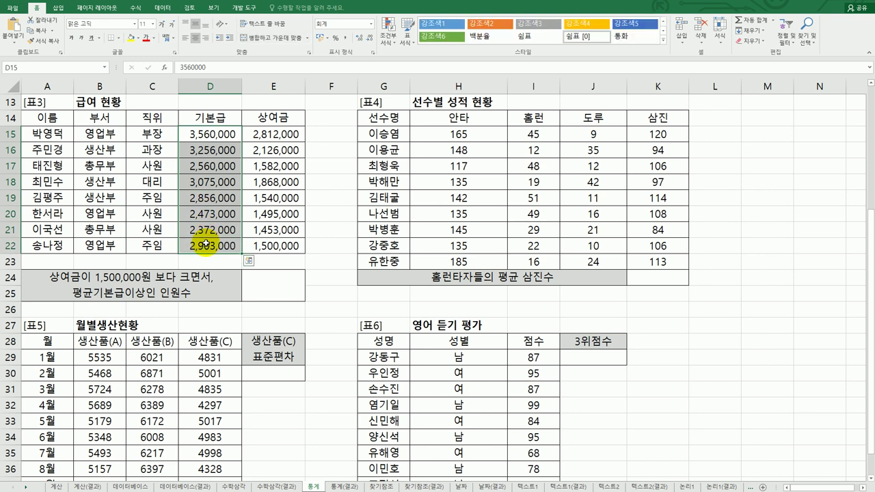
Calculate the average base salary of D15:D22 in E24 with AVERAGE.
{"action": "left_click", "coordinate": [287, 295]}
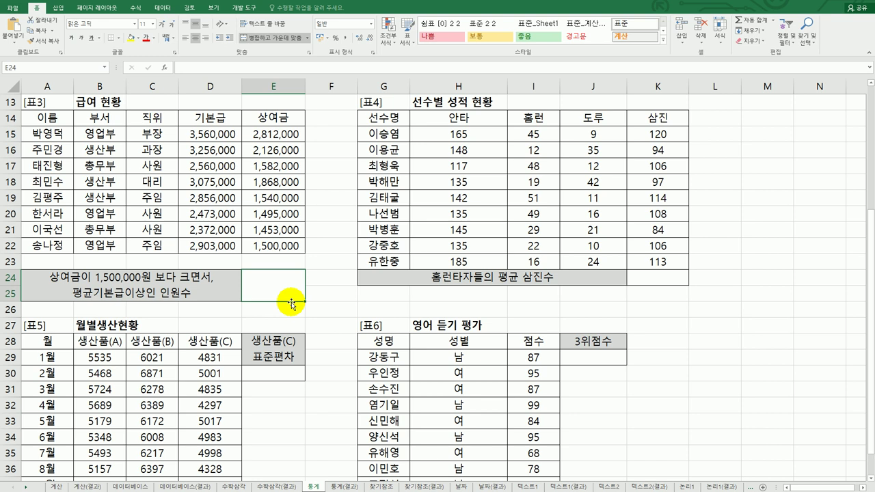
{"action": "type", "text": "=av"}
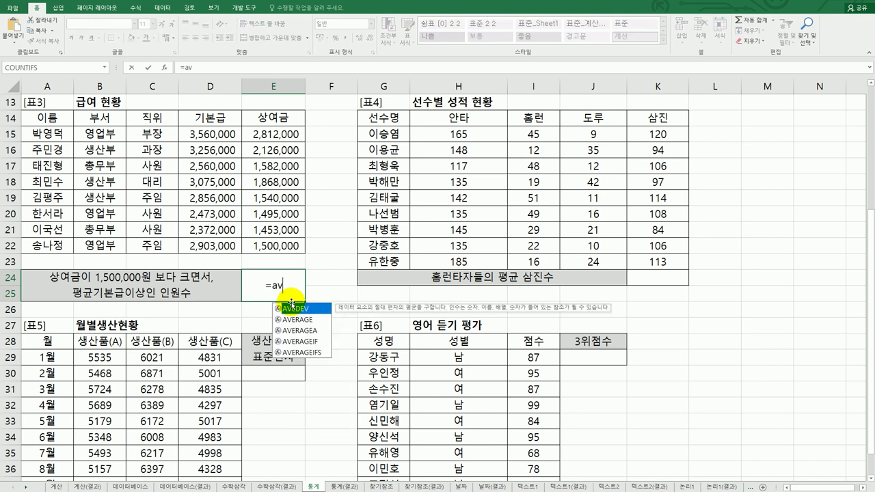
{"action": "double_click", "coordinate": [296, 319]}
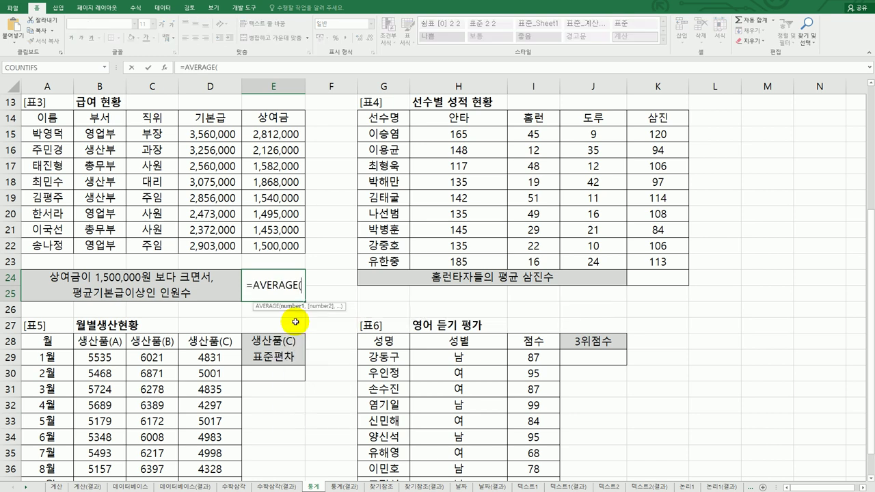
{"action": "left_click_drag", "start_coordinate": [211, 137], "coordinate": [214, 249]}
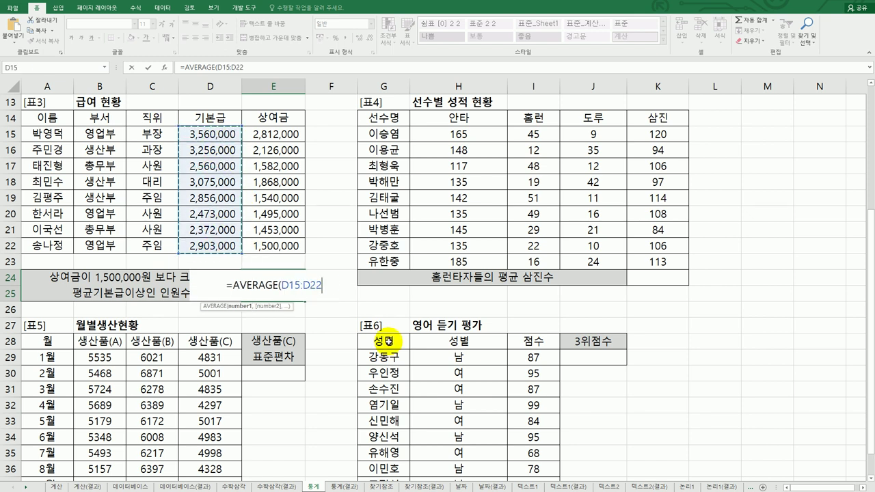
{"action": "key", "text": "Return"}
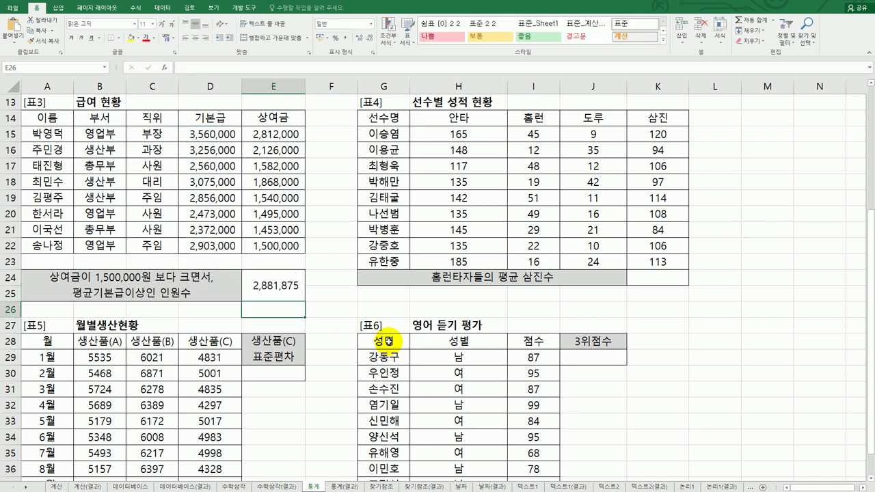
Replace the AVERAGE(D15:D22) expression in E24 with a COUNTIFS function and open its function arguments.
{"action": "left_click", "coordinate": [286, 279]}
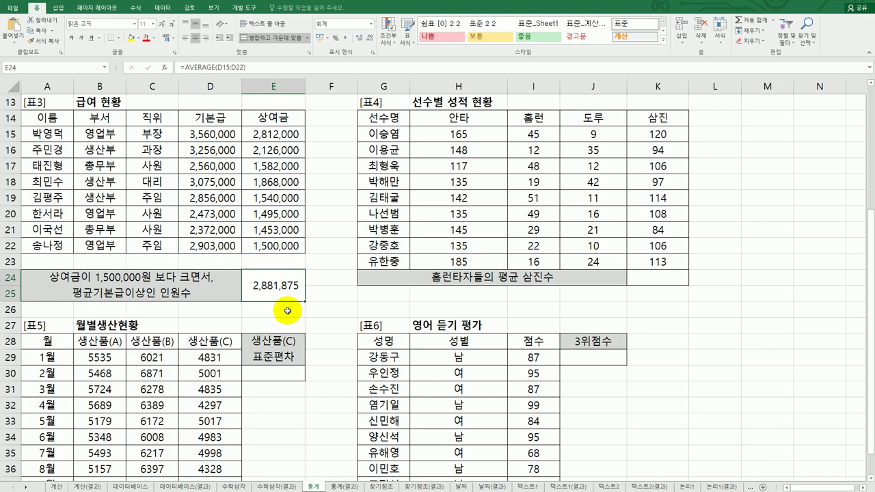
{"action": "double_click", "coordinate": [287, 284]}
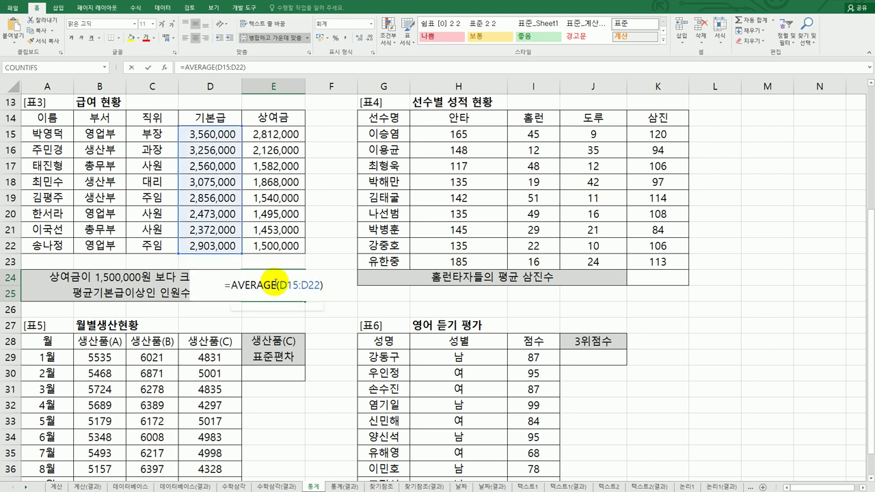
{"action": "left_click_drag", "start_coordinate": [231, 284], "coordinate": [345, 287]}
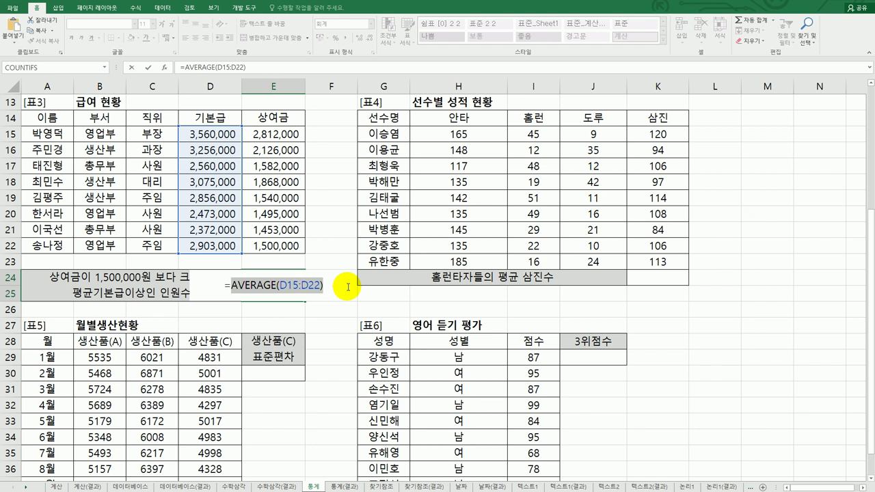
{"action": "key", "text": "BackSpace"}
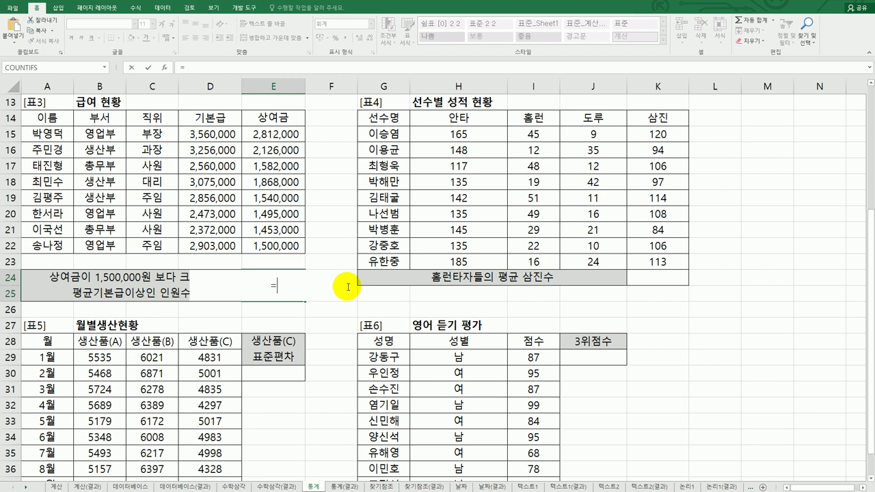
{"action": "type", "text": "coun"}
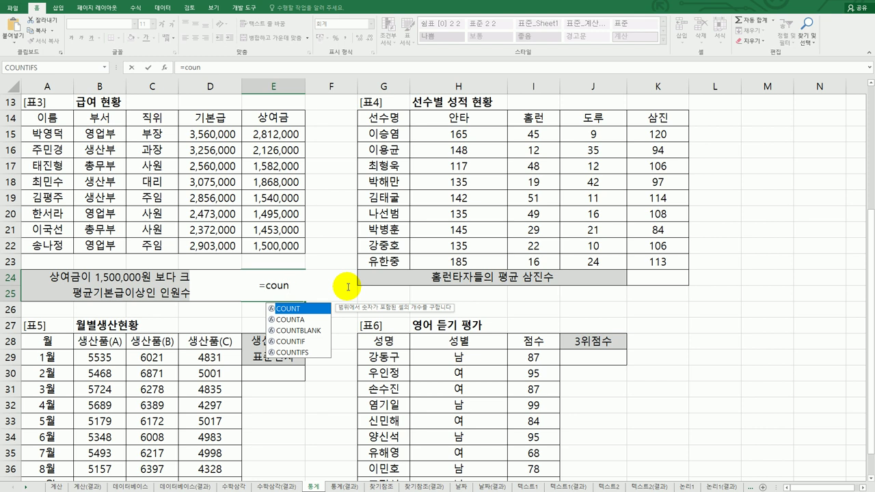
{"action": "double_click", "coordinate": [311, 352]}
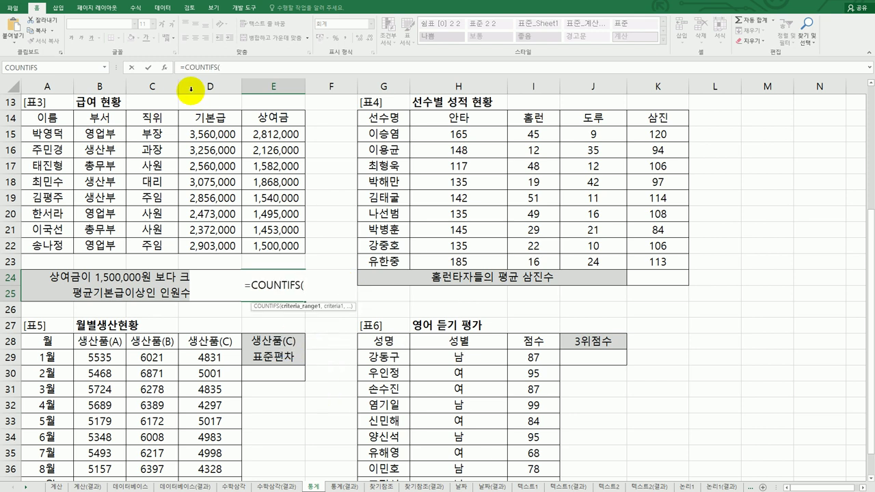
{"action": "left_click", "coordinate": [163, 67]}
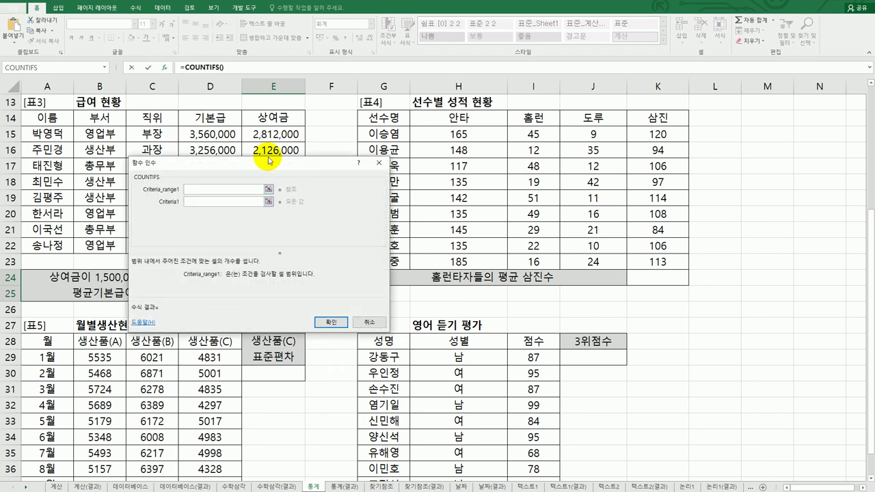
Set E15:E22 as the first COUNTIFS criteria range with the criterion >1500000.
{"action": "left_click_drag", "start_coordinate": [270, 161], "coordinate": [502, 138]}
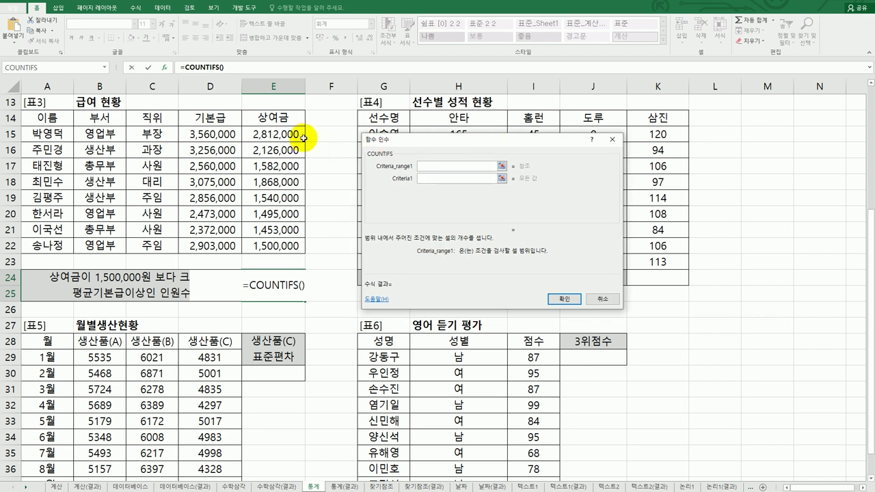
{"action": "left_click_drag", "start_coordinate": [293, 135], "coordinate": [294, 245]}
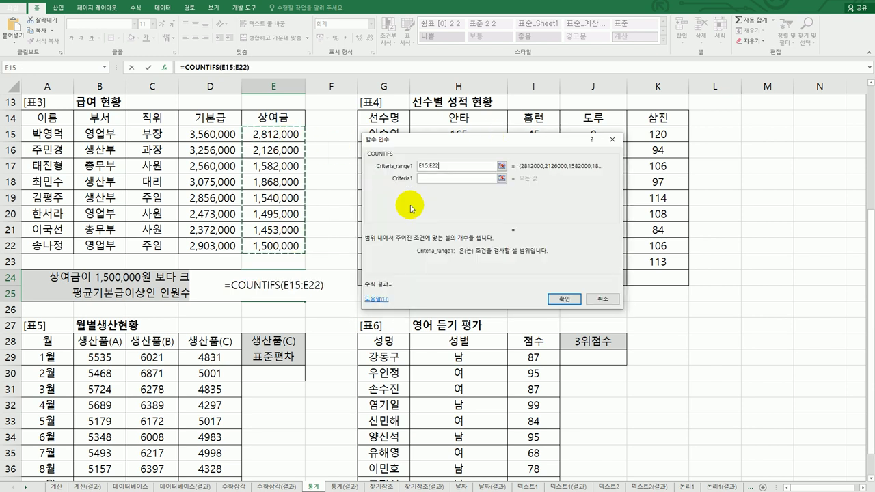
{"action": "left_click", "coordinate": [437, 179]}
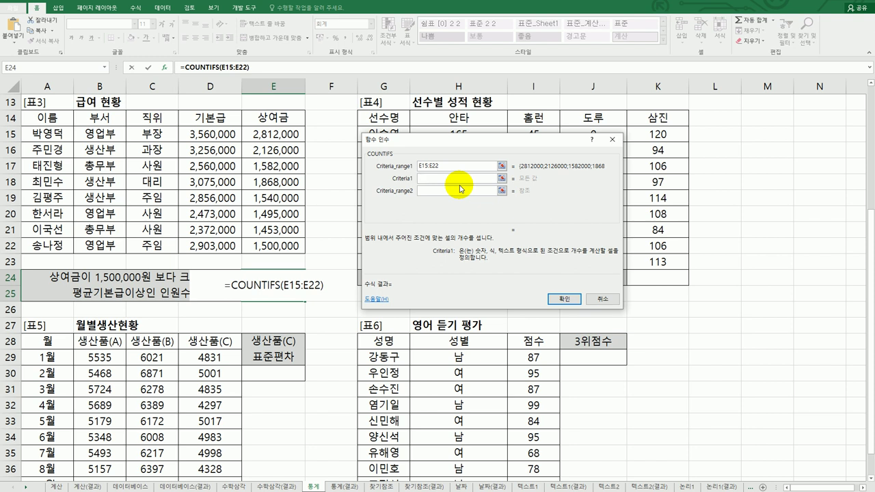
{"action": "type", "text": ">1"}
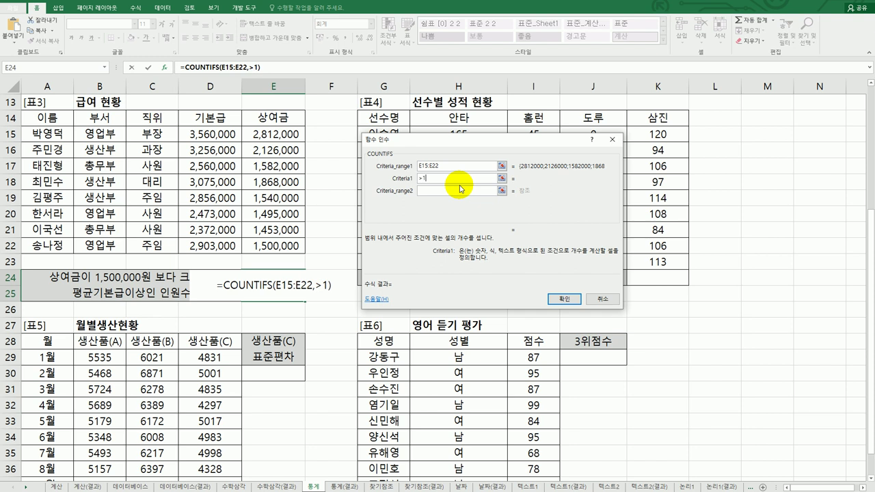
{"action": "type", "text": "500000"}
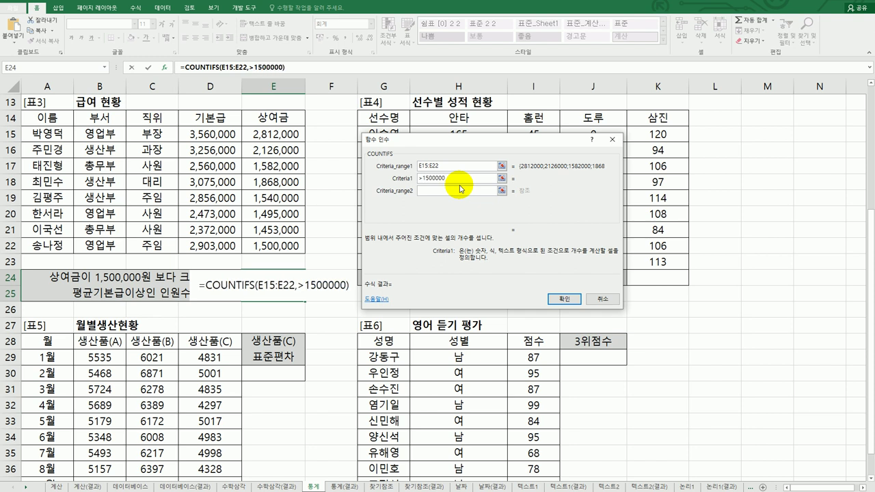
Add D15:D22 as the second COUNTIFS criteria range with the criterion >=AVERAGE(D15:D22).
{"action": "left_click", "coordinate": [459, 193]}
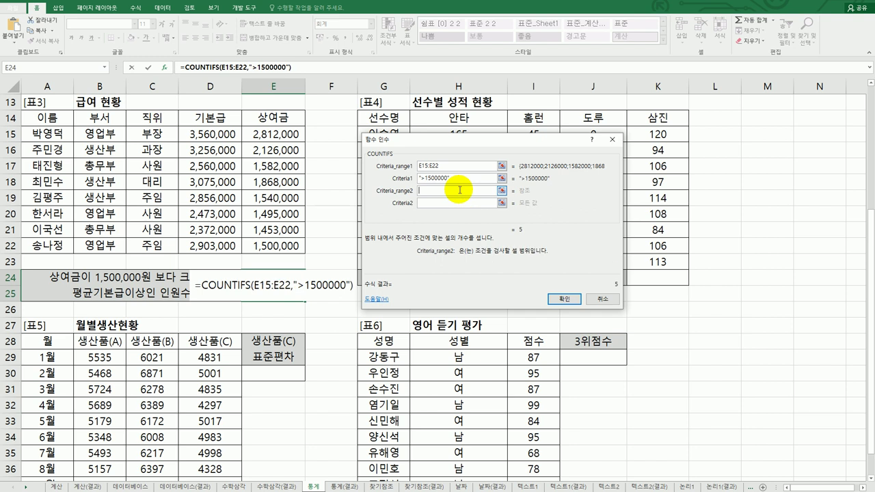
{"action": "left_click", "coordinate": [213, 135]}
{"action": "left_click_drag", "start_coordinate": [213, 135], "coordinate": [210, 244]}
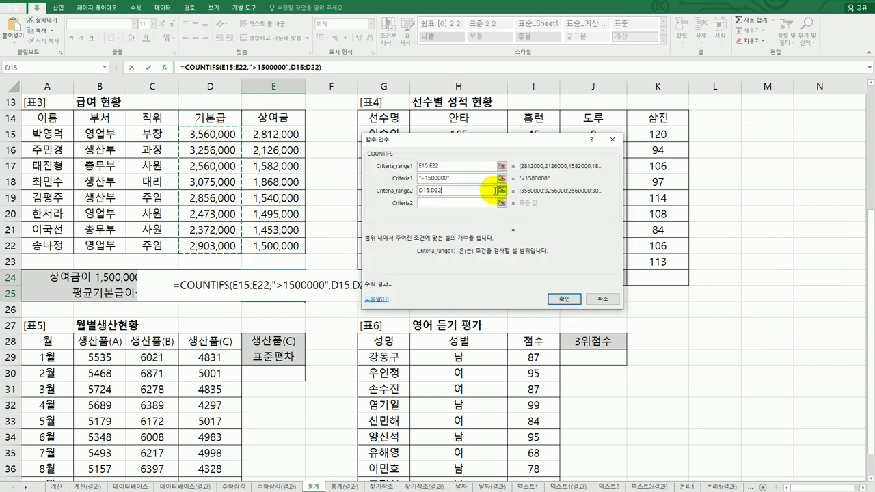
{"action": "left_click", "coordinate": [449, 205]}
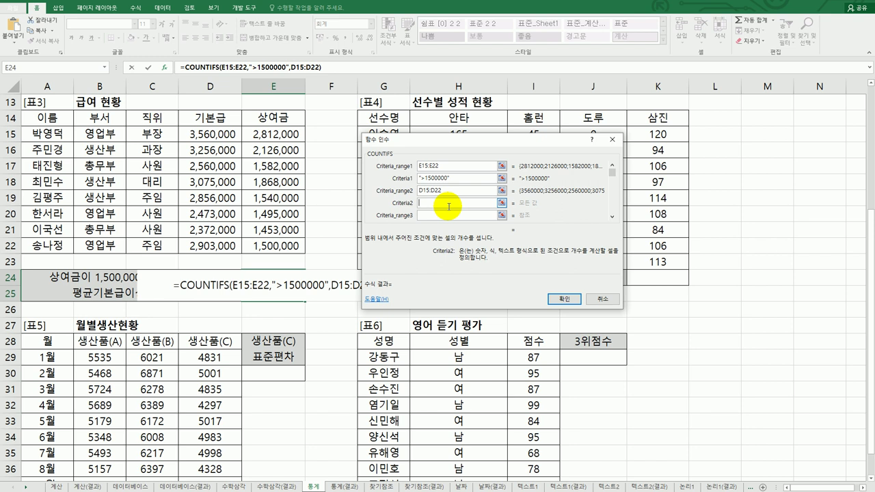
{"action": "type", "text": ">="}
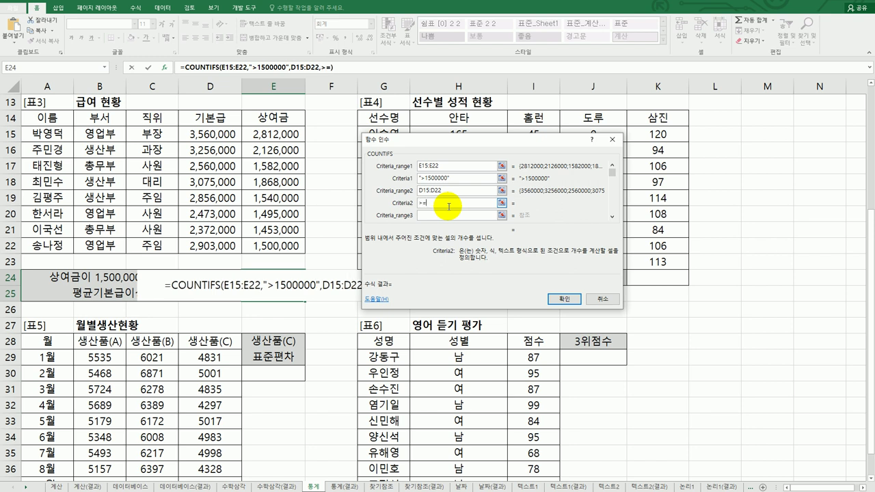
{"action": "type", "text": "AVERAGE(D15:D22)"}
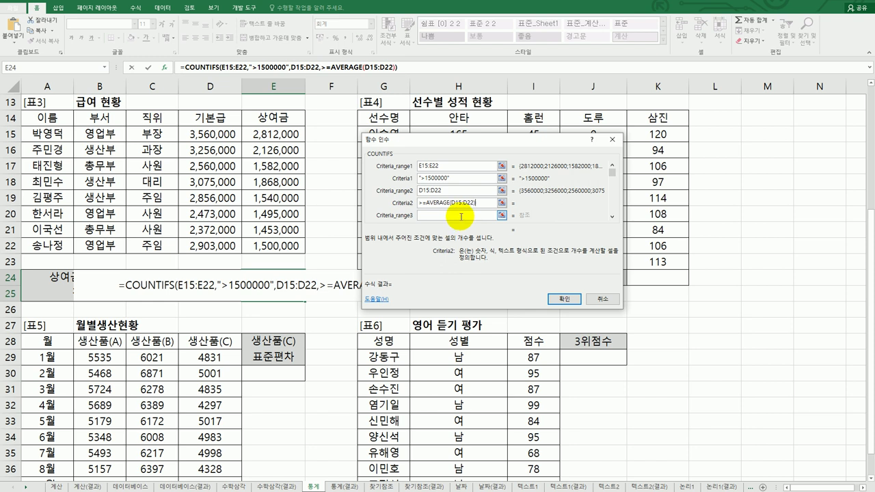
{"action": "key", "text": "Tab"}
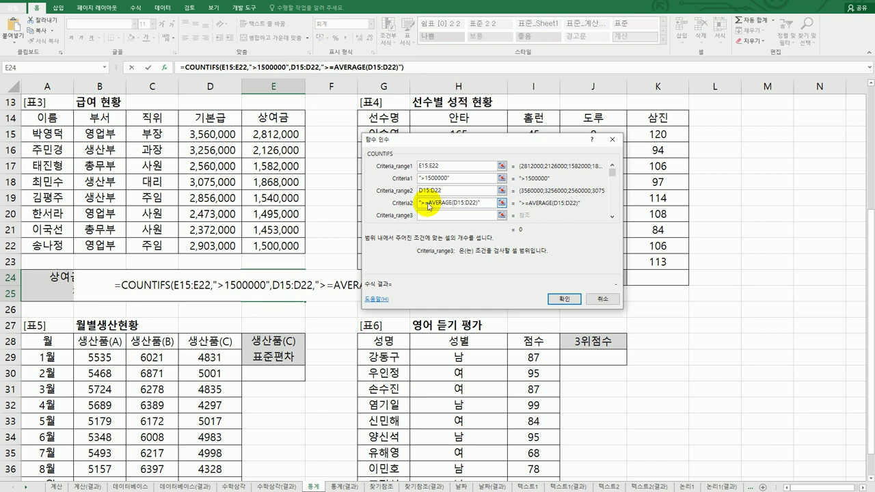
Correct the second criterion to ">="&AVERAGE(D15:D22) and complete the COUNTIFS formula in E24.
{"action": "left_click", "coordinate": [429, 203]}
{"action": "type", "text": "\""}
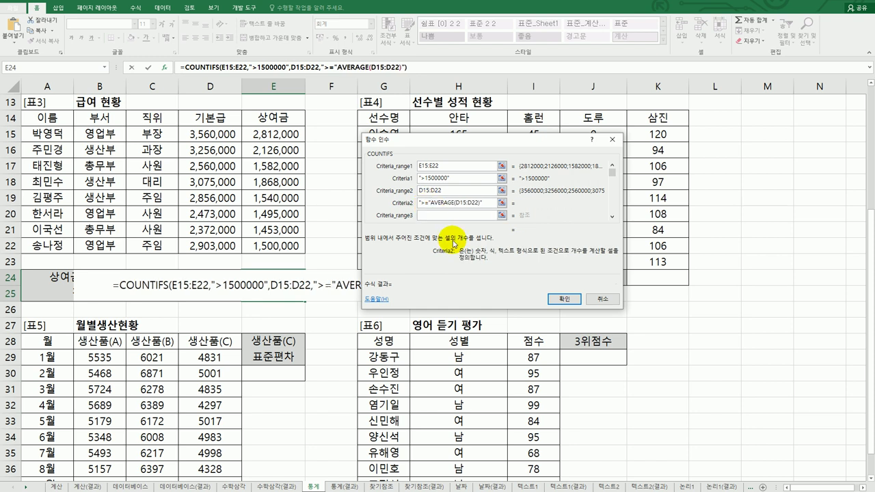
{"action": "type", "text": "&"}
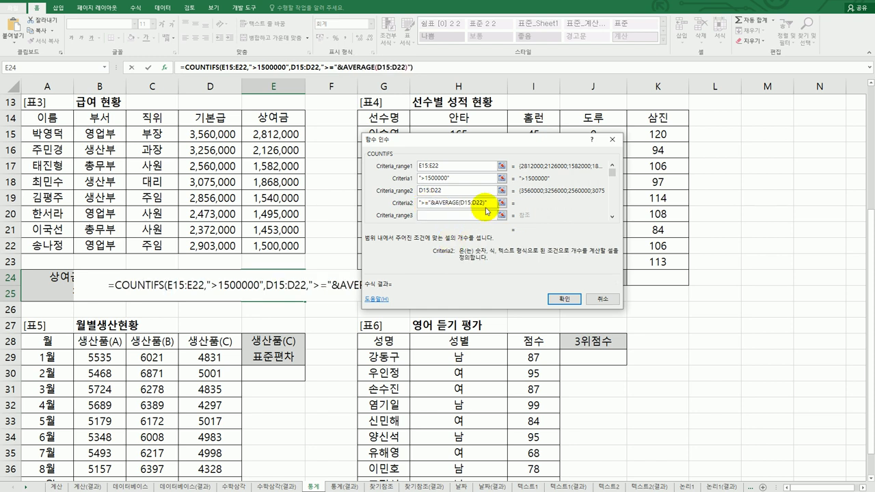
{"action": "left_click", "coordinate": [490, 203]}
{"action": "key", "text": "BackSpace"}
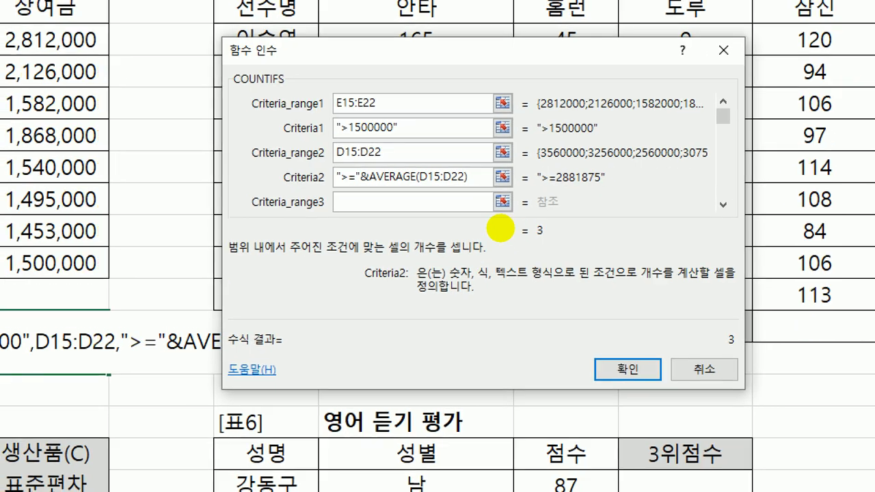
{"action": "mouse_move", "coordinate": [336, 186]}
{"action": "left_mouse_down"}
{"action": "mouse_move", "coordinate": [472, 192]}
{"action": "mouse_move", "coordinate": [442, 209]}
{"action": "mouse_move", "coordinate": [441, 196]}
{"action": "mouse_move", "coordinate": [483, 201]}
{"action": "mouse_move", "coordinate": [472, 183]}
{"action": "left_mouse_up"}
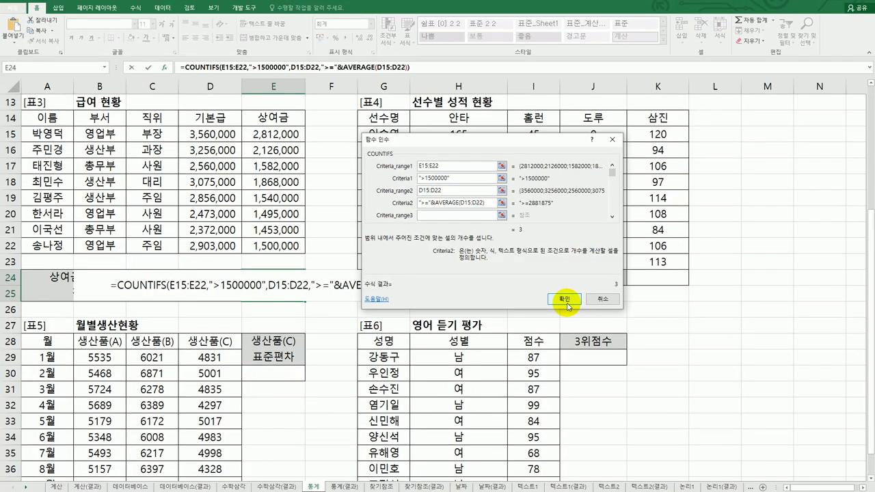
{"action": "left_click", "coordinate": [628, 369]}
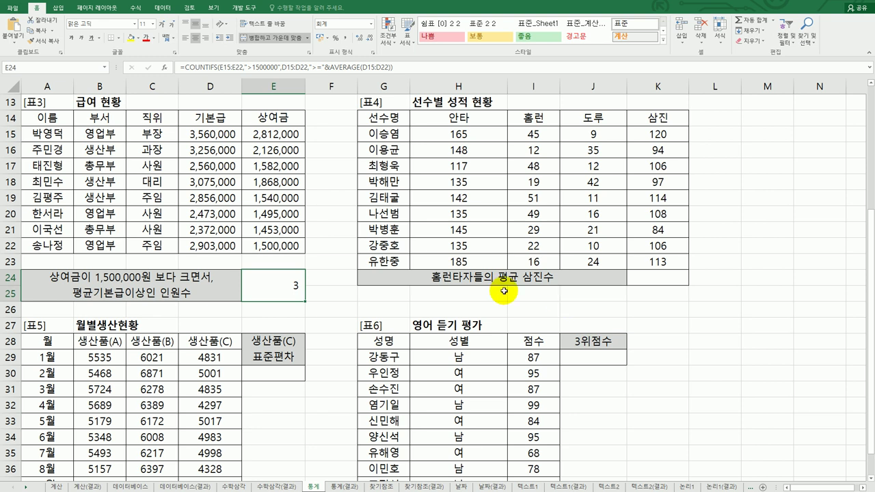
Append the text "명" to the COUNTIFS result in E24 with &"명".
{"action": "double_click", "coordinate": [290, 290]}
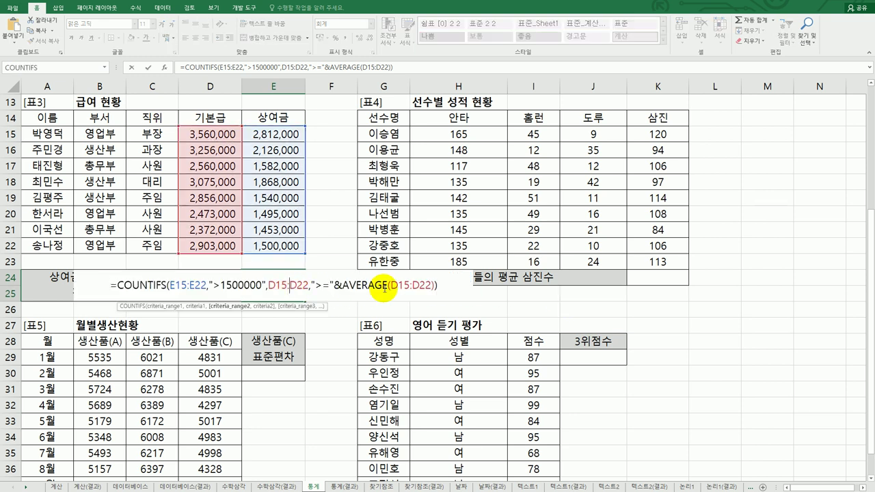
{"action": "left_click", "coordinate": [443, 287]}
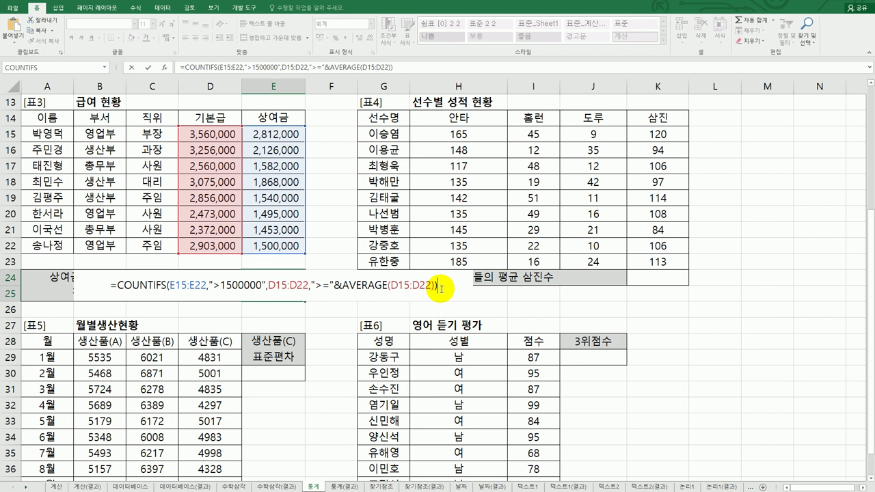
{"action": "type", "text": "&"}
{"action": "type", "text": "\"명"}
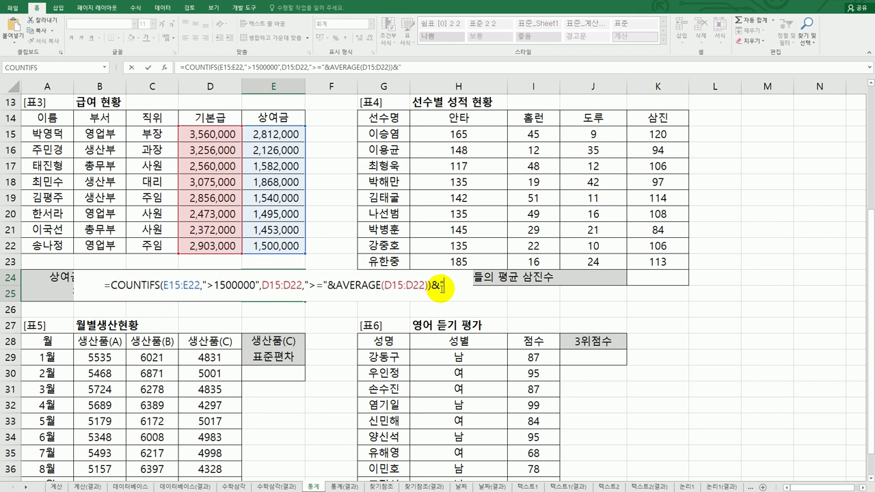
{"action": "key", "text": "Return"}
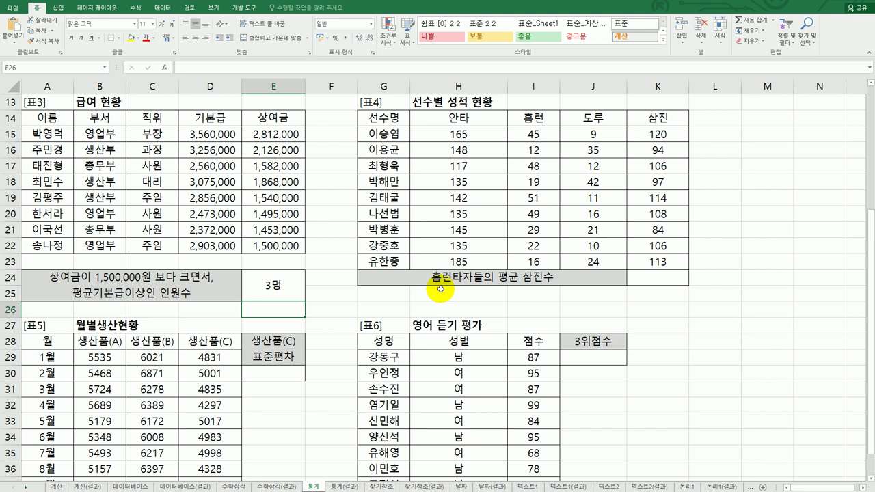
{"action": "left_click", "coordinate": [287, 290]}
Start an AVERAGEIF formula in K24 for the home-run hitters' average strikeouts and open its function arguments.
{"action": "left_click", "coordinate": [640, 277]}
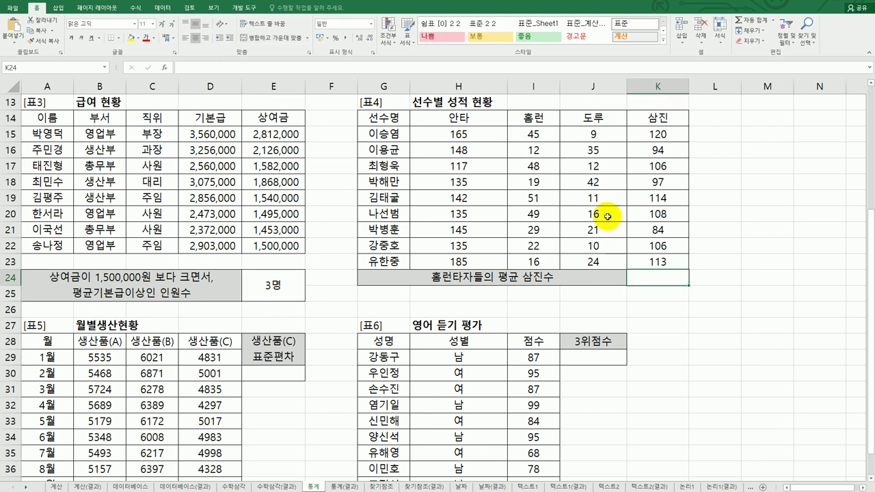
{"action": "left_click_drag", "start_coordinate": [540, 137], "coordinate": [537, 259]}
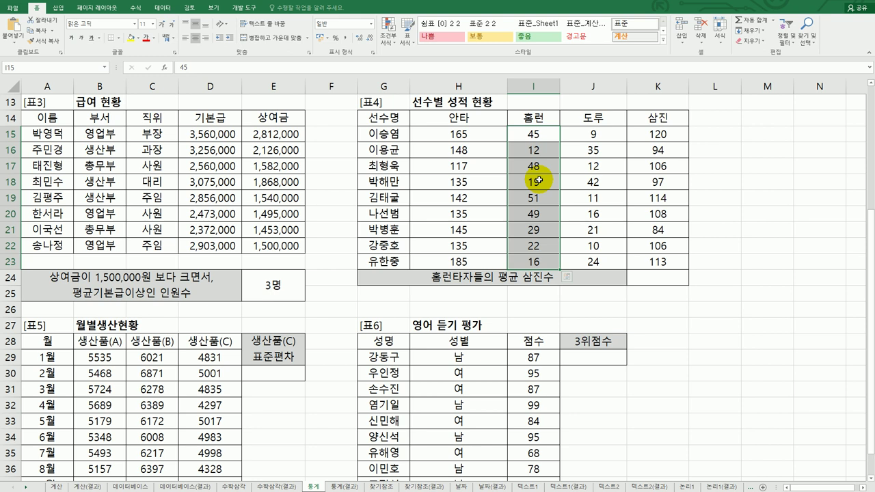
{"action": "left_click_drag", "start_coordinate": [658, 134], "coordinate": [661, 255]}
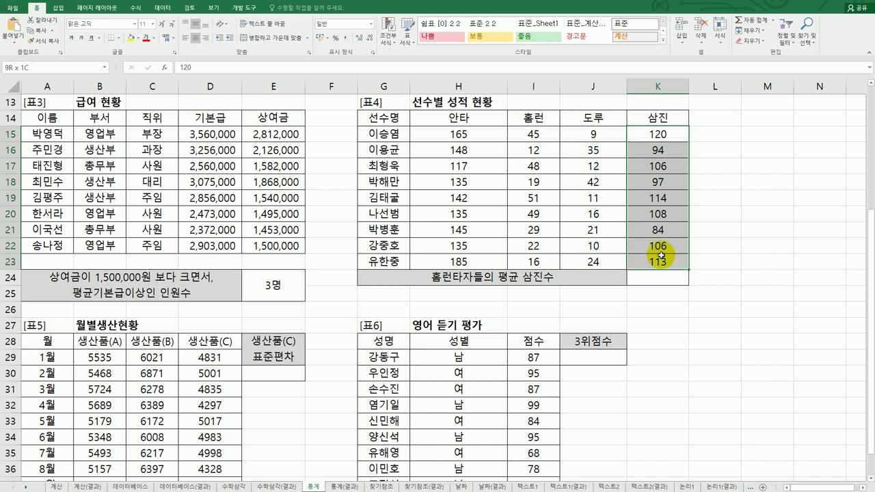
{"action": "left_click", "coordinate": [660, 277]}
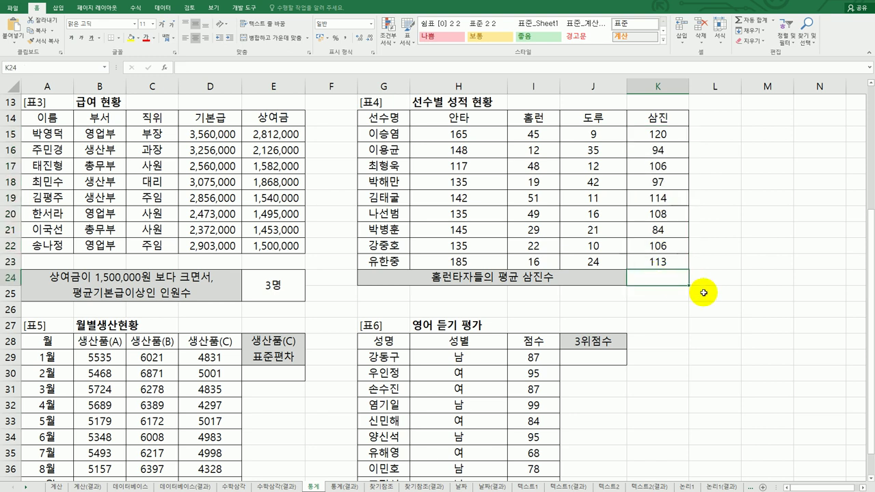
{"action": "type", "text": "=av"}
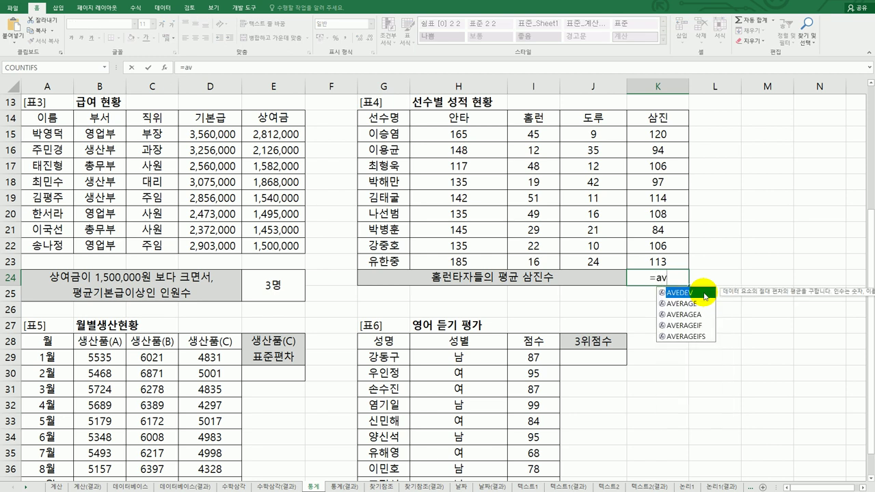
{"action": "double_click", "coordinate": [694, 327]}
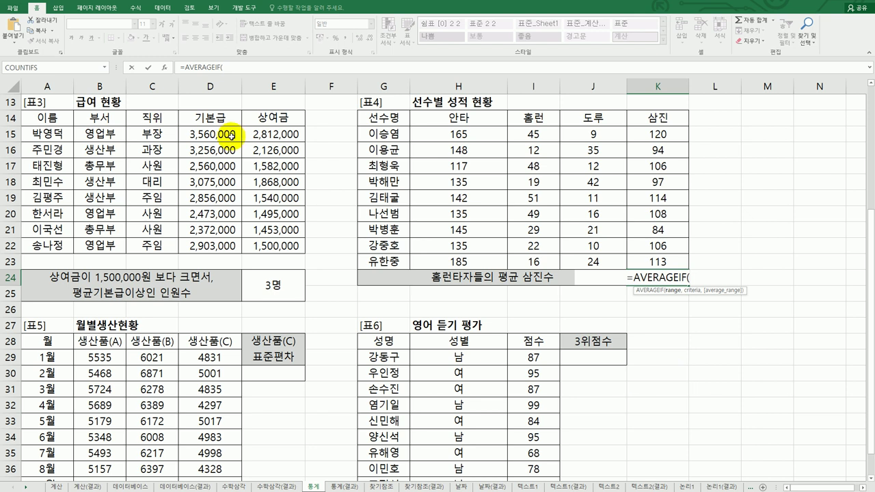
{"action": "left_click", "coordinate": [164, 68]}
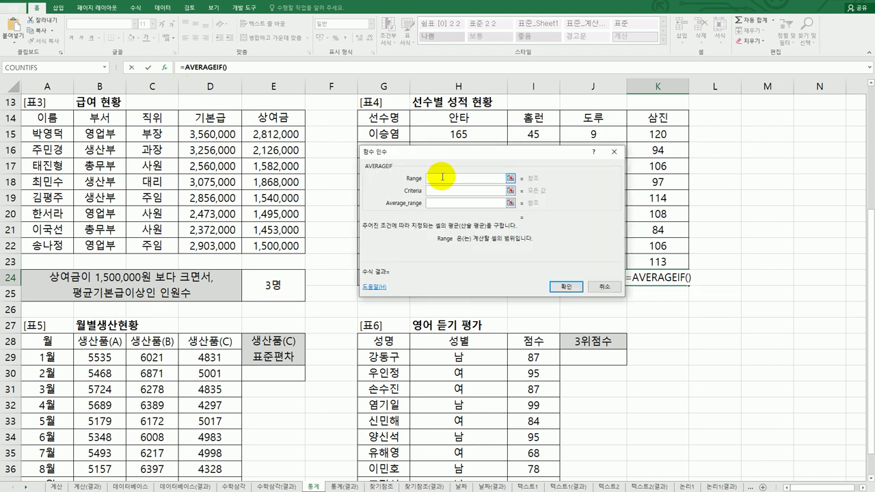
Set the AVERAGEIF range to the home-run cells I15:I23 with the criterion >=40.
{"action": "left_click_drag", "start_coordinate": [454, 153], "coordinate": [492, 292]}
{"action": "left_click_drag", "start_coordinate": [532, 134], "coordinate": [535, 262]}
{"action": "left_click", "coordinate": [502, 326]}
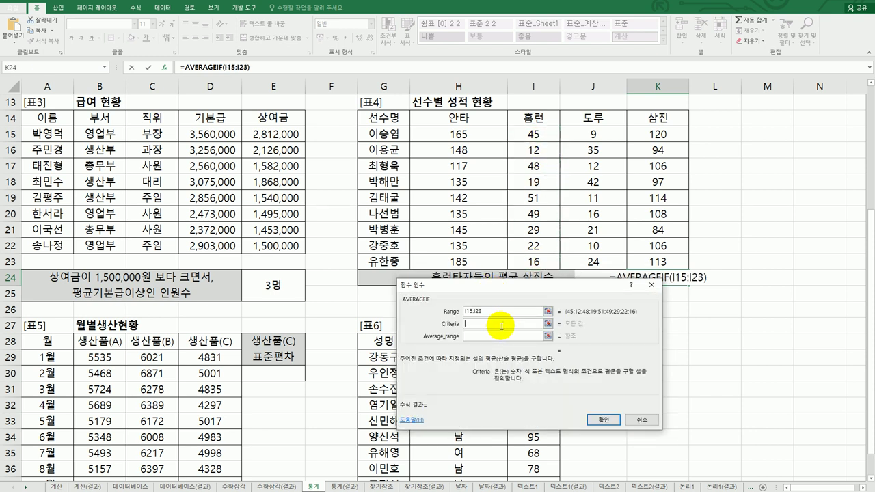
{"action": "type", "text": ">"}
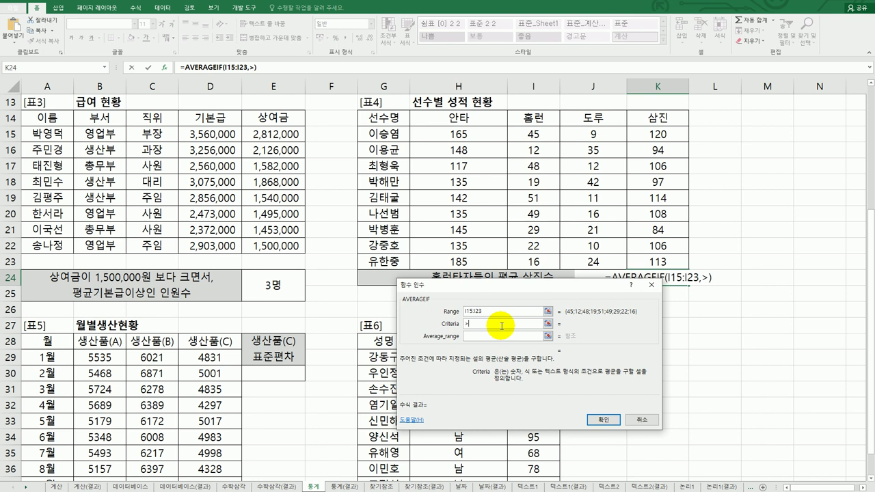
{"action": "type", "text": "=40"}
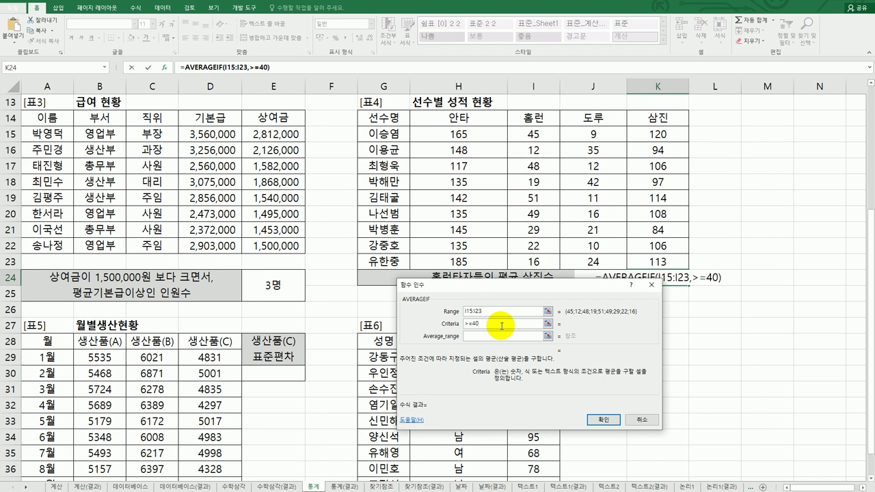
{"action": "key", "text": "Tab"}
Set K15:K23 as the AVERAGEIF average range and complete the formula in K24.
{"action": "left_click_drag", "start_coordinate": [514, 290], "coordinate": [504, 315]}
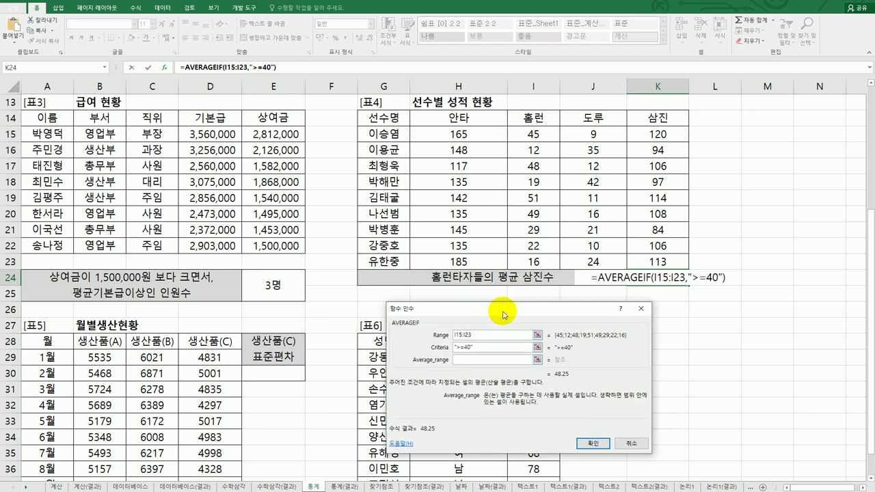
{"action": "left_click_drag", "start_coordinate": [655, 132], "coordinate": [655, 262]}
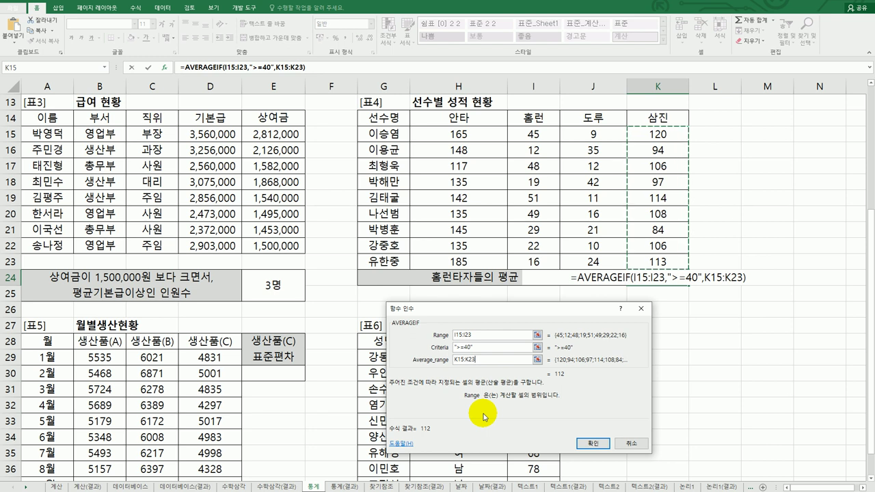
{"action": "left_click", "coordinate": [592, 443]}
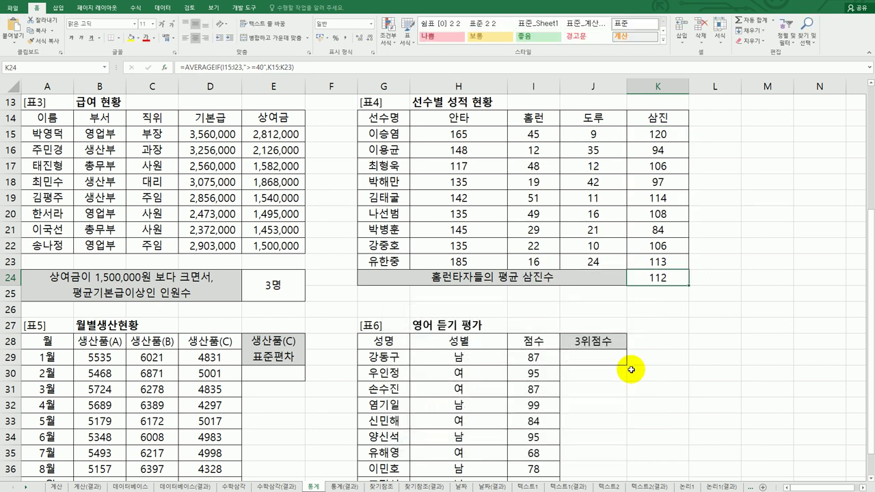
Calculate the standard deviation of 생산품(C) in E30 with STDEV over D29:D38.
{"action": "scroll", "coordinate": [630, 370], "scroll_direction": "down", "scroll_amount": 2}
{"action": "left_click", "coordinate": [288, 277]}
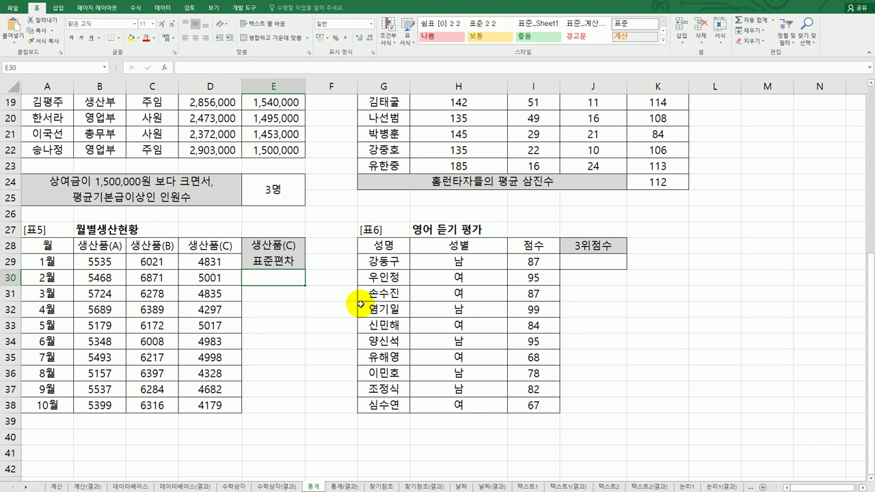
{"action": "left_click_drag", "start_coordinate": [211, 265], "coordinate": [210, 407]}
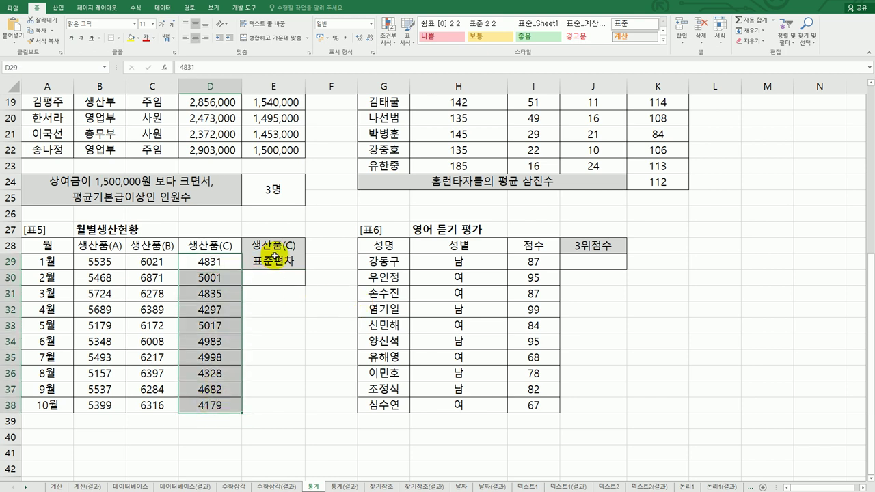
{"action": "left_click", "coordinate": [291, 273]}
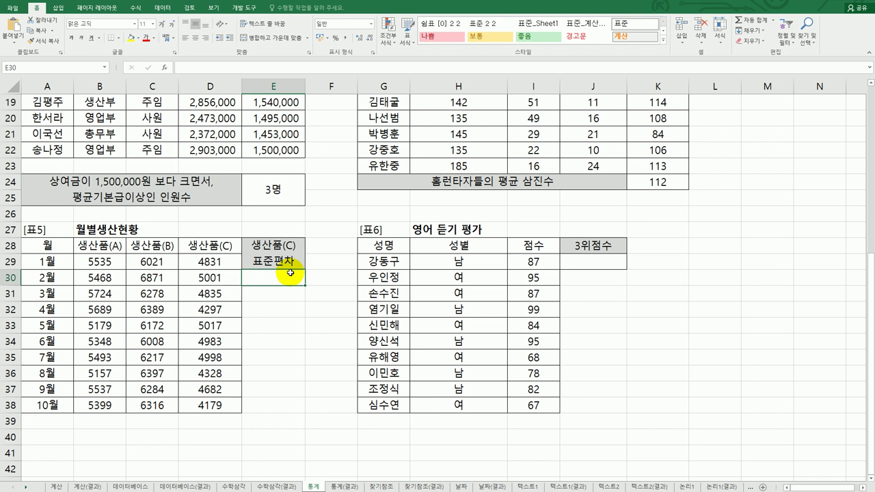
{"action": "type", "text": "=s"}
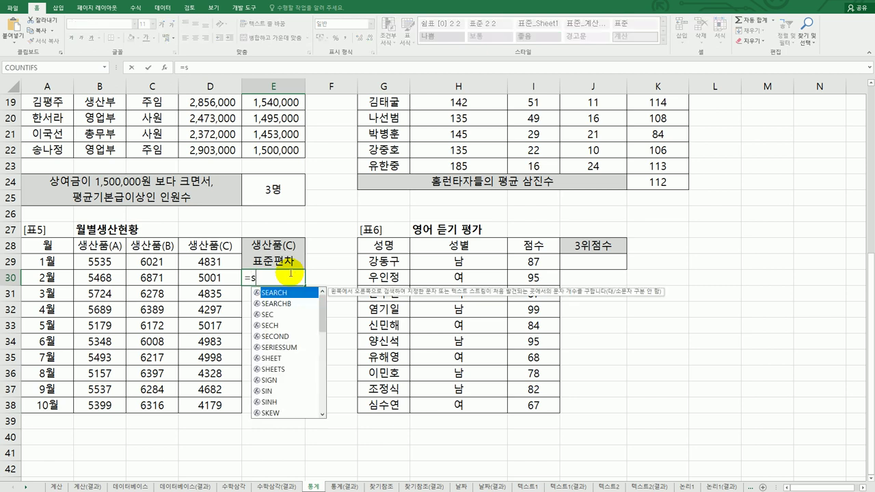
{"action": "type", "text": "td"}
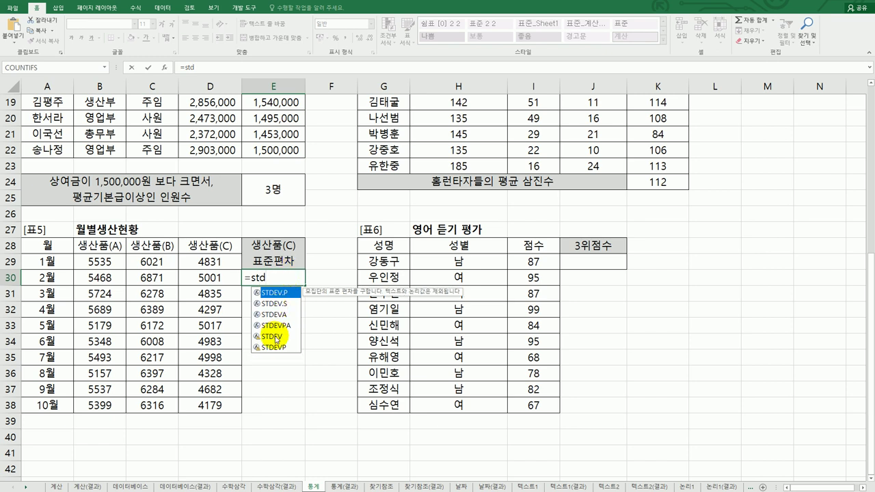
{"action": "double_click", "coordinate": [272, 337]}
{"action": "left_click_drag", "start_coordinate": [207, 260], "coordinate": [189, 397]}
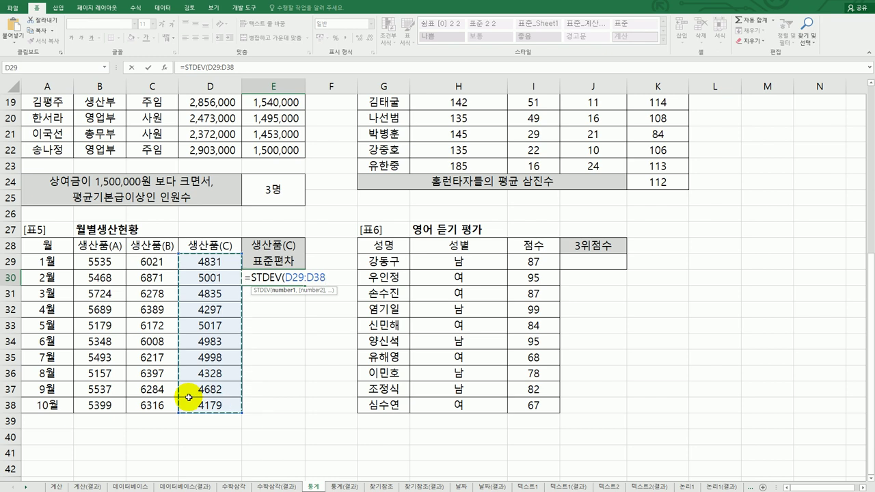
{"action": "key", "text": "Return"}
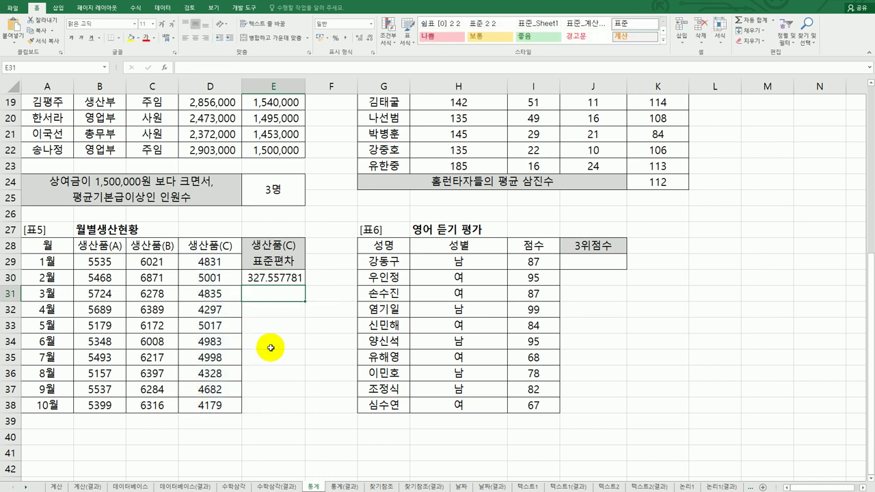
{"action": "left_click", "coordinate": [281, 282]}
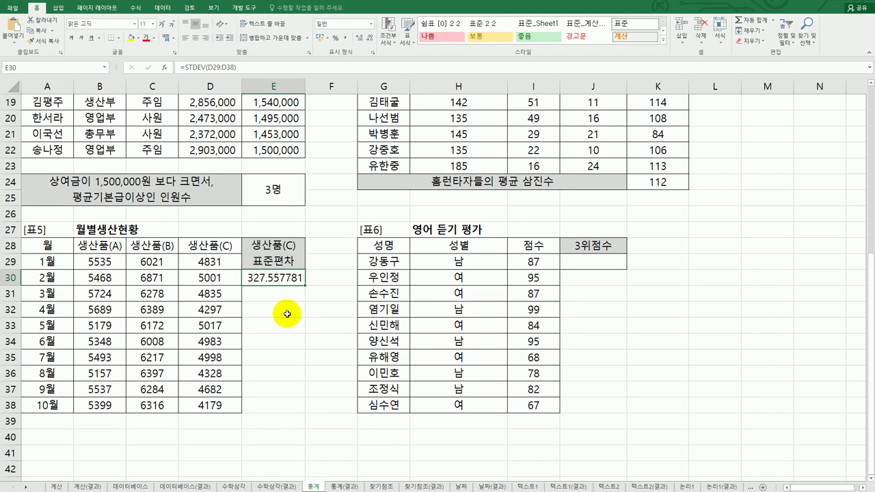
Wrap the STDEV formula in E30 in ROUNDDOWN with 1 decimal place.
{"action": "double_click", "coordinate": [251, 279]}
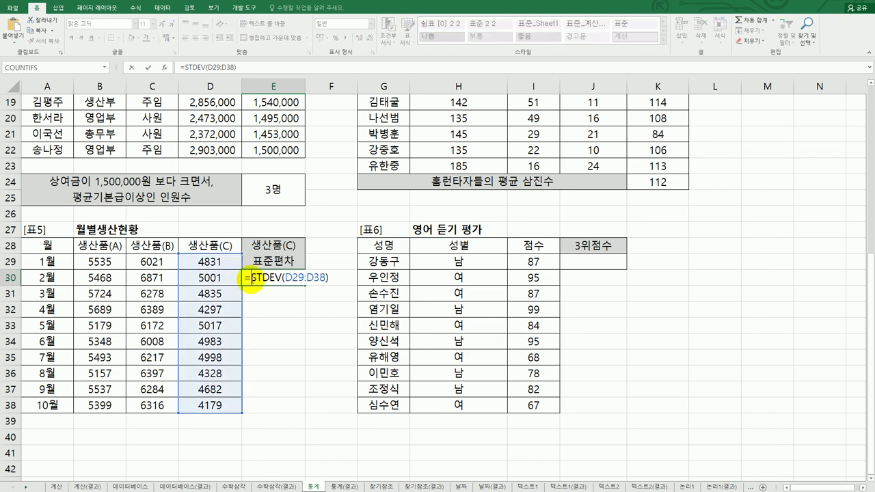
{"action": "type", "text": "rou"}
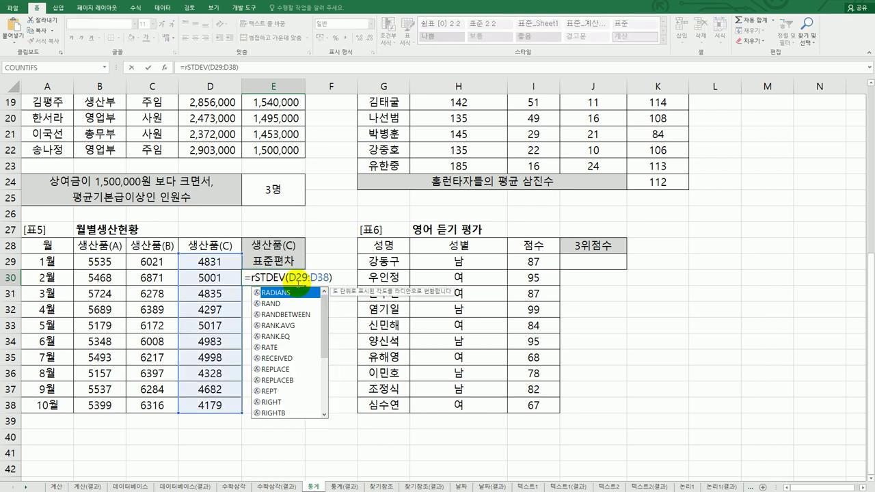
{"action": "double_click", "coordinate": [286, 304]}
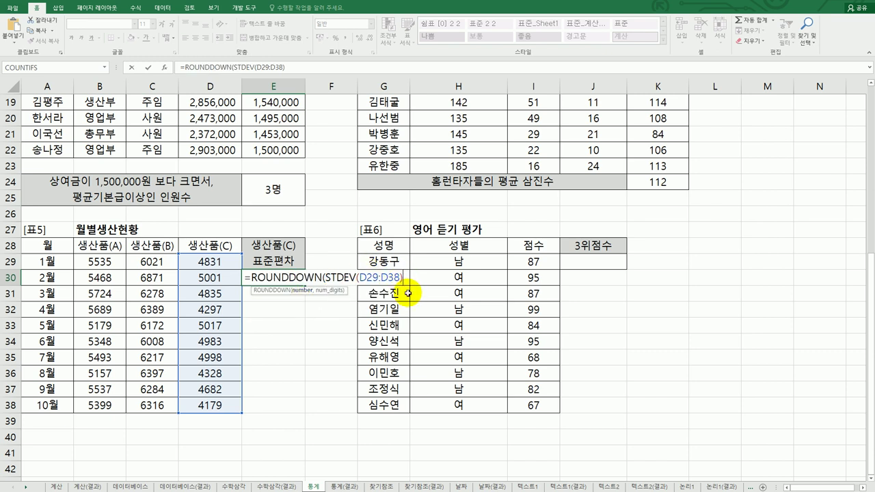
{"action": "type", "text": ",1"}
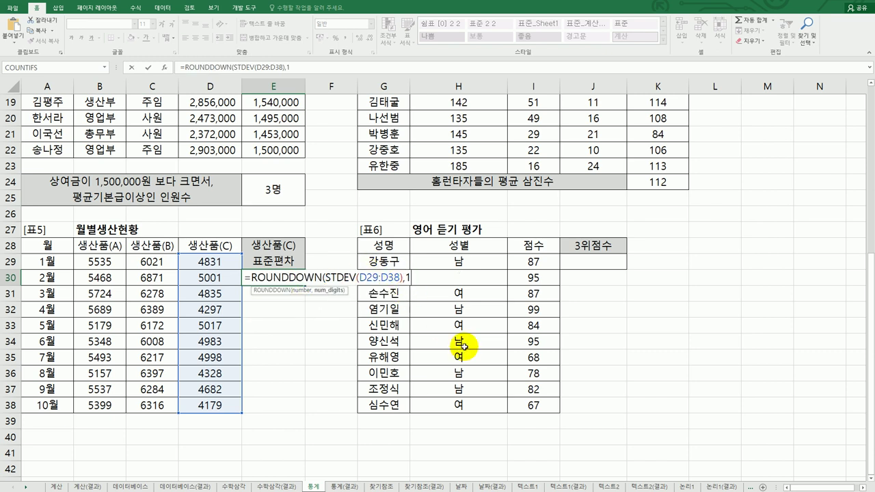
{"action": "type", "text": ")"}
{"action": "key", "text": "Return"}
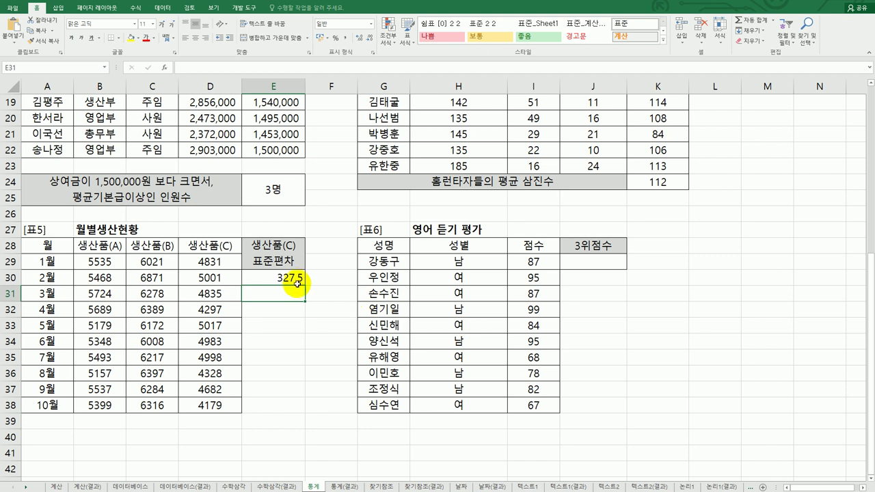
{"action": "left_click", "coordinate": [293, 279]}
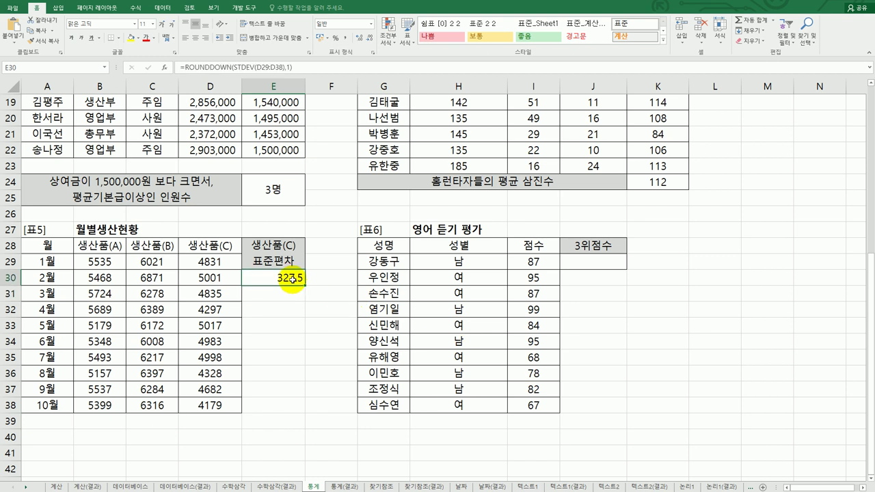
Calculate the third-highest score in J29 with LARGE over the 점수 cells I29:I38 and K set to 3.
{"action": "left_click", "coordinate": [608, 265]}
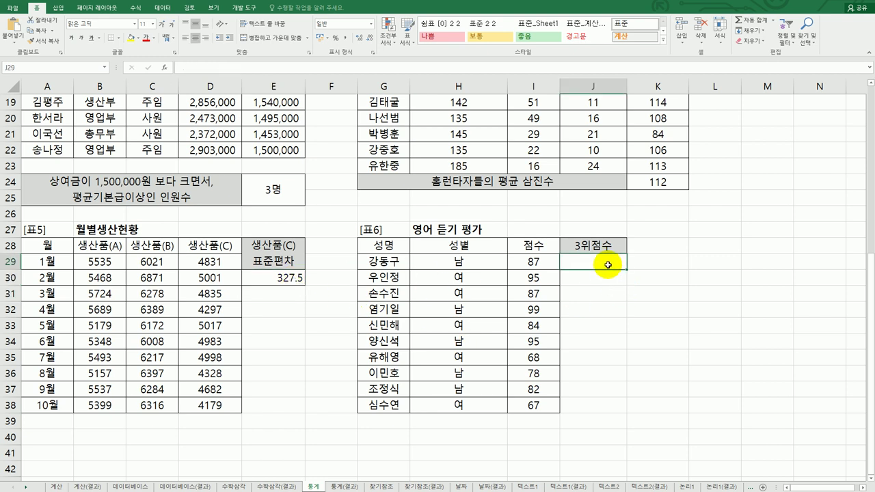
{"action": "left_click_drag", "start_coordinate": [538, 260], "coordinate": [525, 412]}
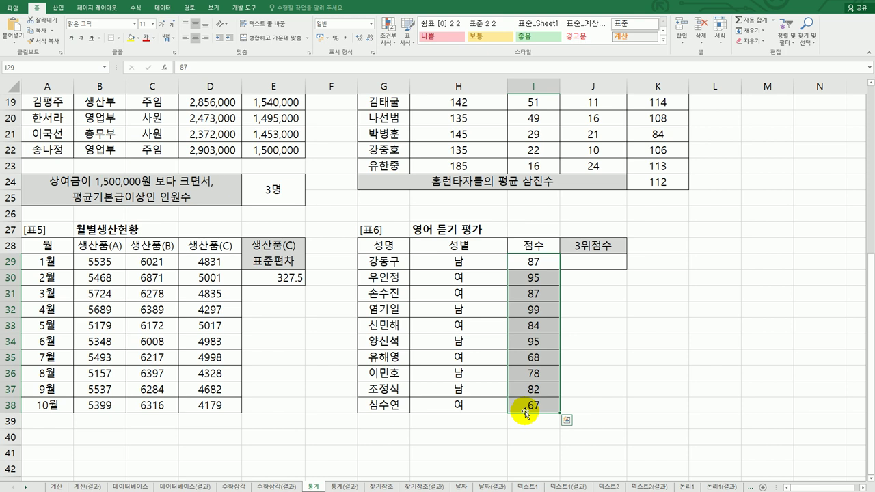
{"action": "left_click", "coordinate": [605, 264]}
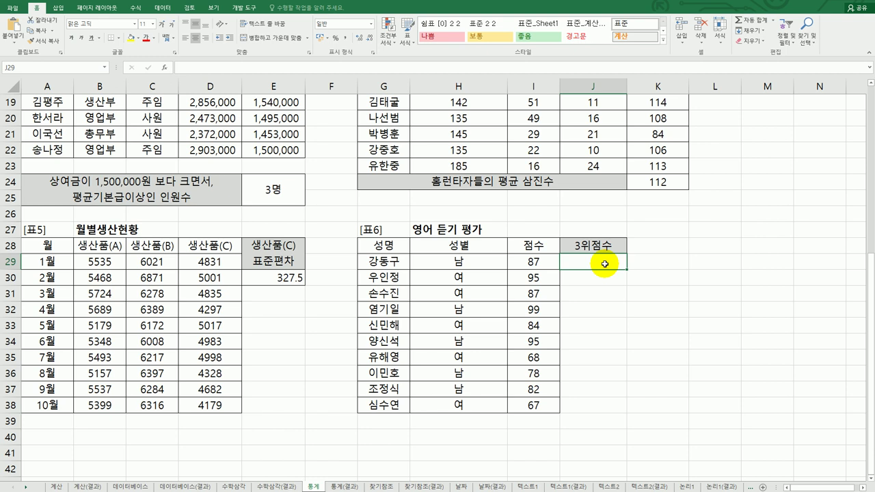
{"action": "type", "text": "="}
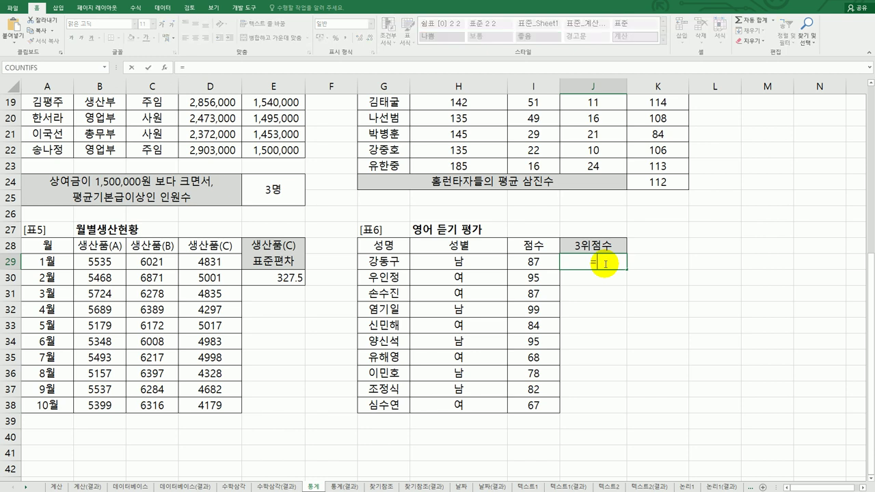
{"action": "type", "text": "la"}
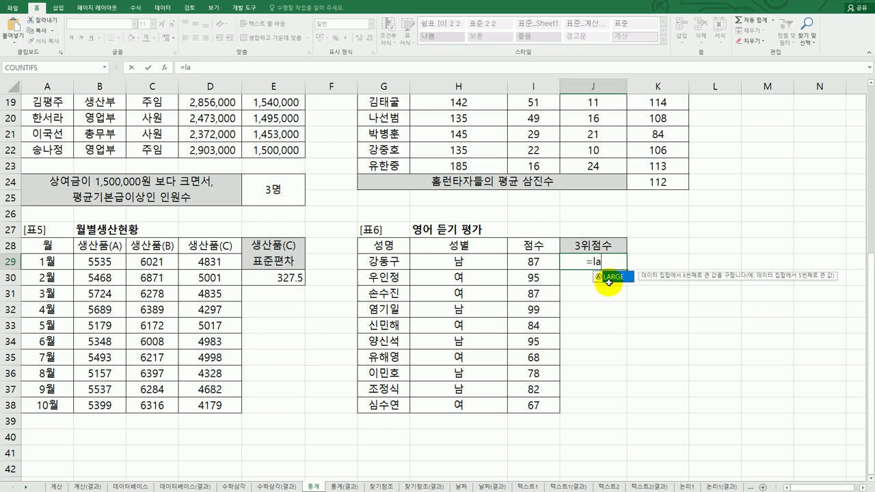
{"action": "double_click", "coordinate": [618, 278]}
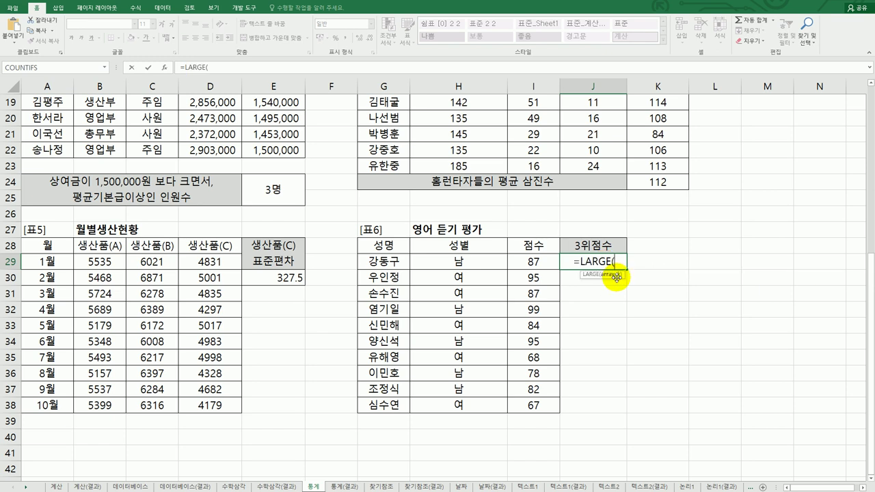
{"action": "left_click", "coordinate": [163, 68]}
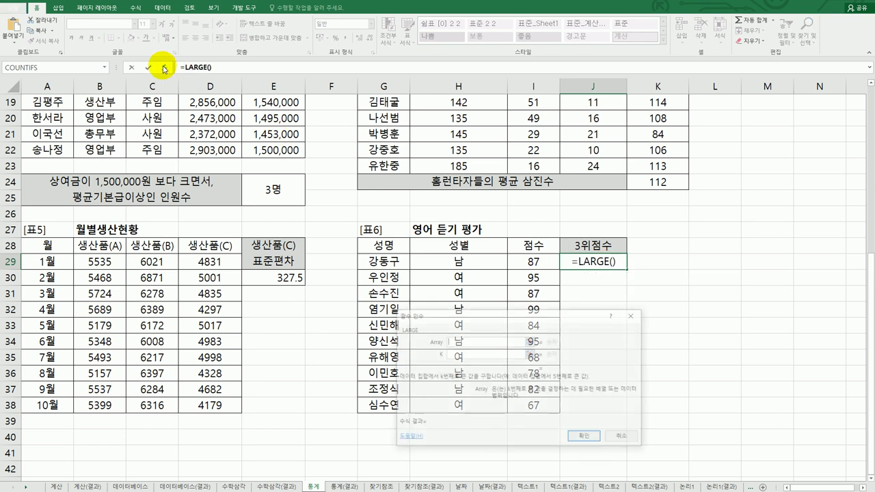
{"action": "left_click_drag", "start_coordinate": [484, 315], "coordinate": [667, 292]}
{"action": "left_click_drag", "start_coordinate": [534, 262], "coordinate": [540, 406]}
{"action": "left_click", "coordinate": [639, 333]}
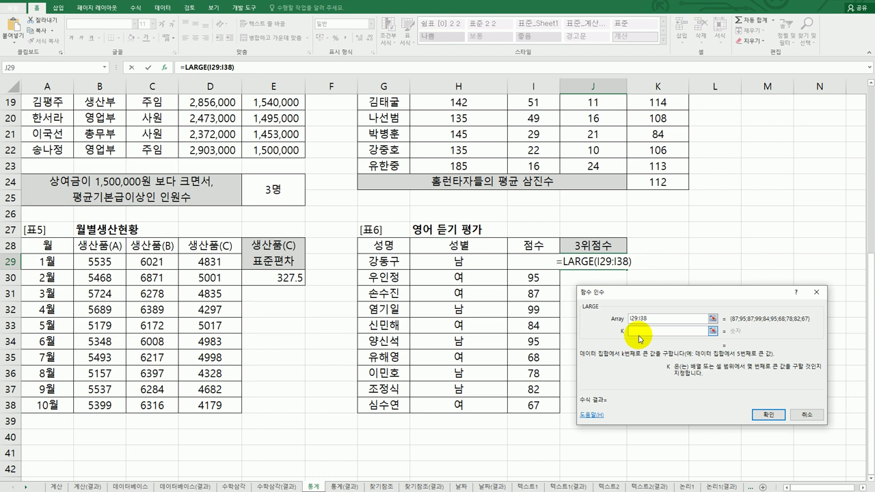
{"action": "type", "text": "3"}
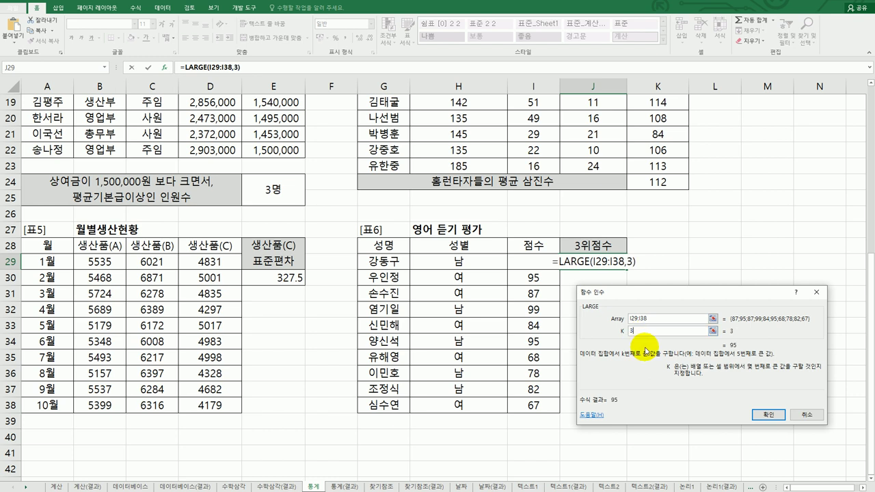
{"action": "left_click", "coordinate": [768, 415]}
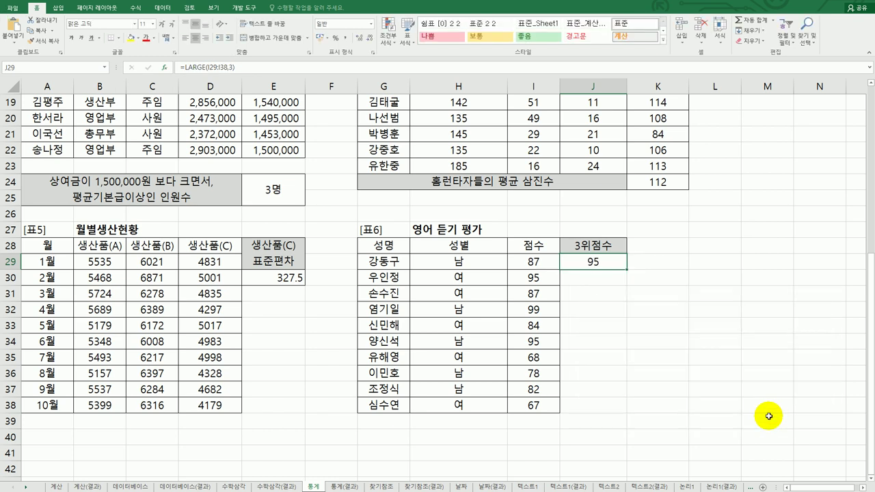
Append the text "점" to the LARGE formula in J29 with the & operator.
{"action": "double_click", "coordinate": [601, 262]}
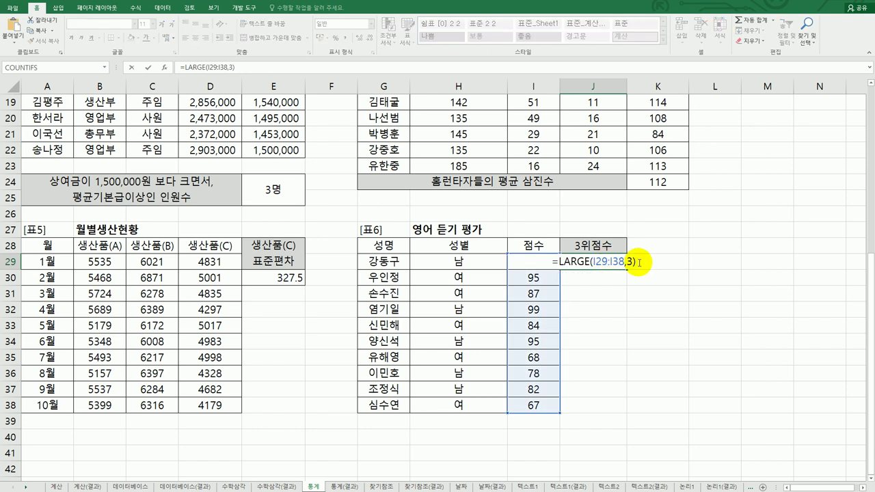
{"action": "type", "text": "&"}
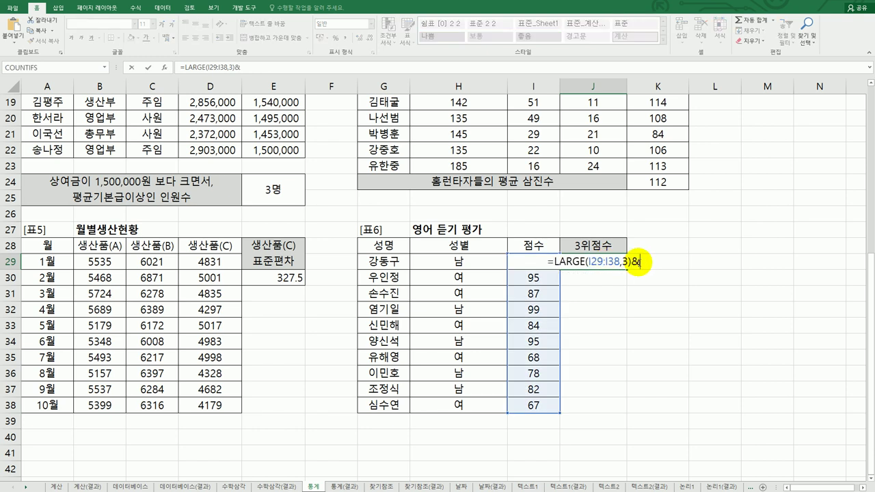
{"action": "type", "text": "\""}
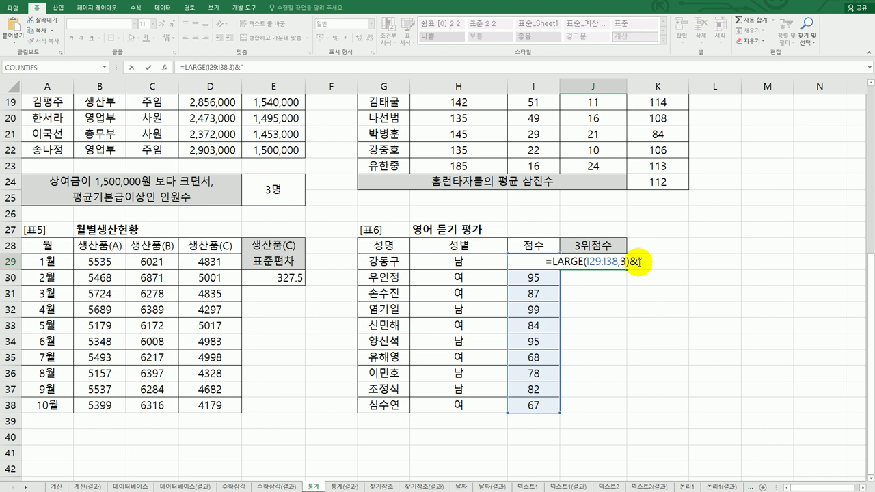
{"action": "type", "text": "점\""}
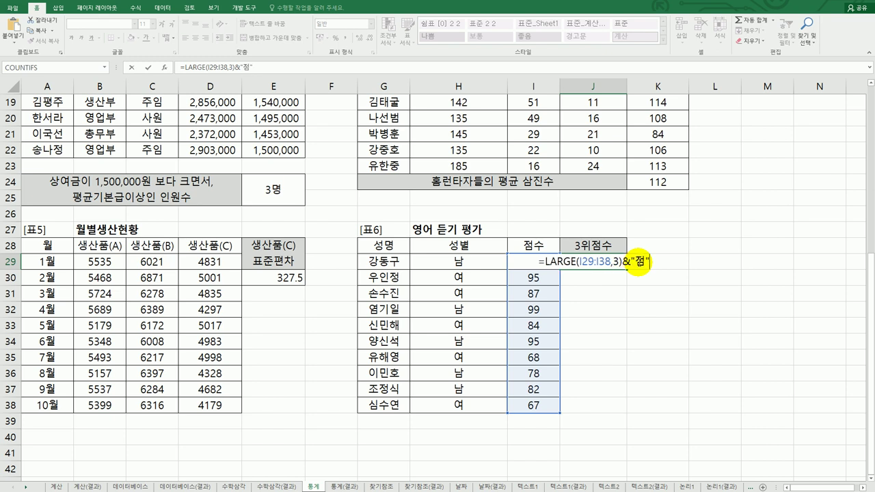
{"action": "key", "text": "Return"}
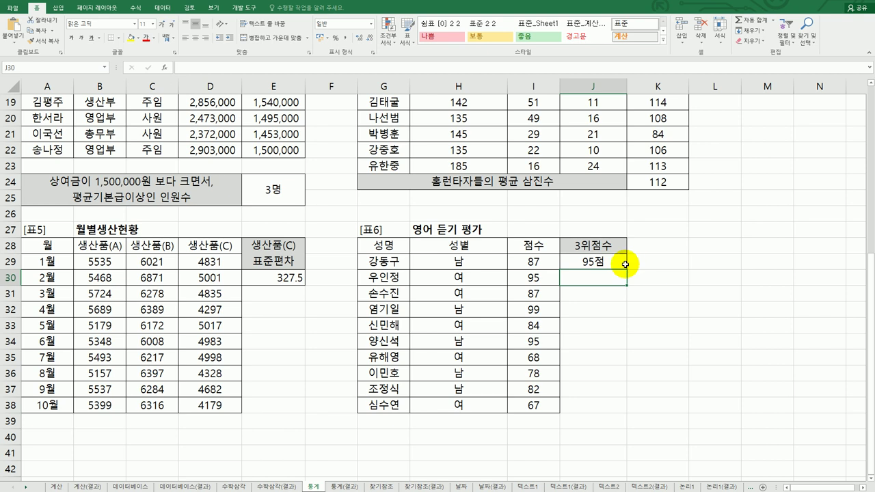
Review the J29 formula and its score range, and compare the 통계 sheet's answers with the 통계(결과) sheet.
{"action": "left_click_drag", "start_coordinate": [534, 262], "coordinate": [533, 413]}
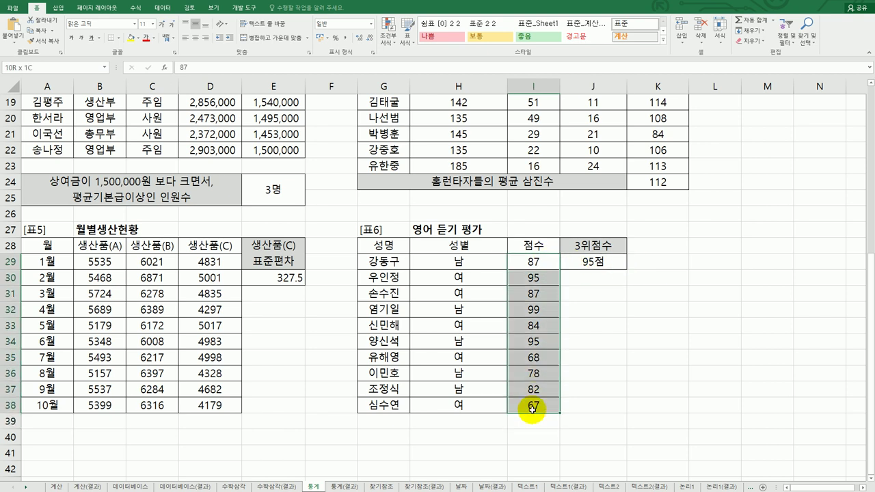
{"action": "left_click", "coordinate": [586, 263]}
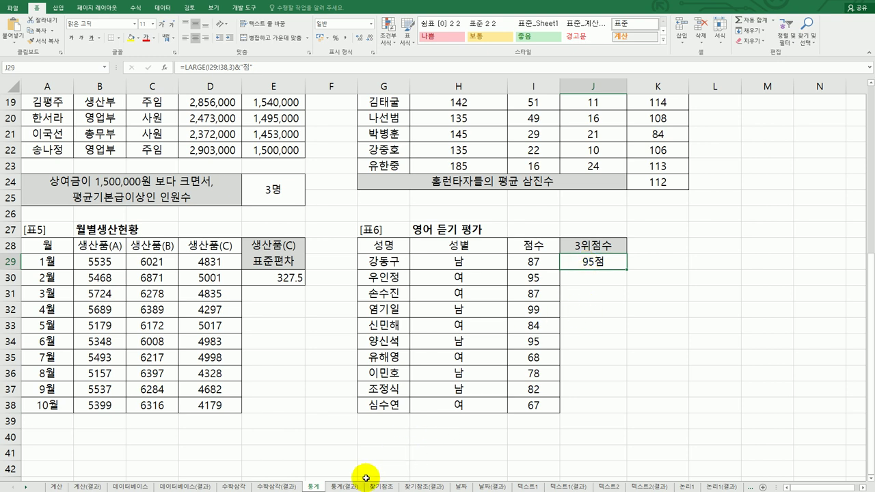
{"action": "left_click", "coordinate": [345, 486]}
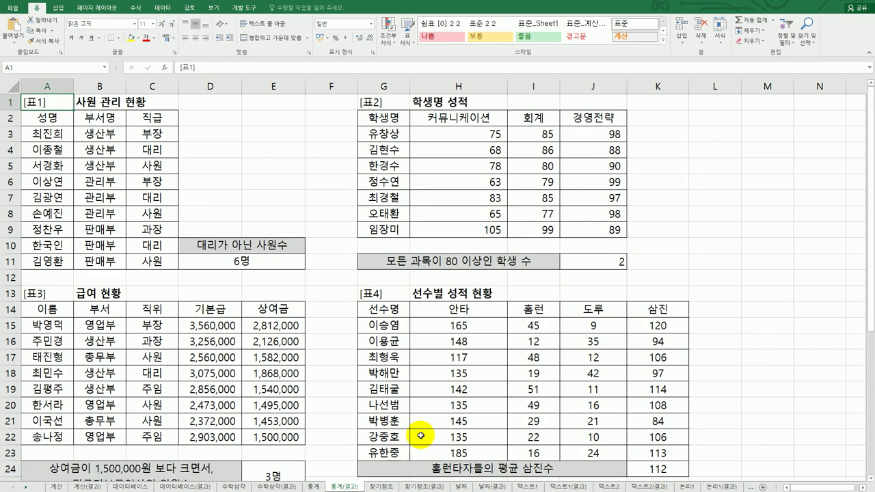
{"action": "left_click", "coordinate": [313, 485]}
{"action": "left_click", "coordinate": [345, 486]}
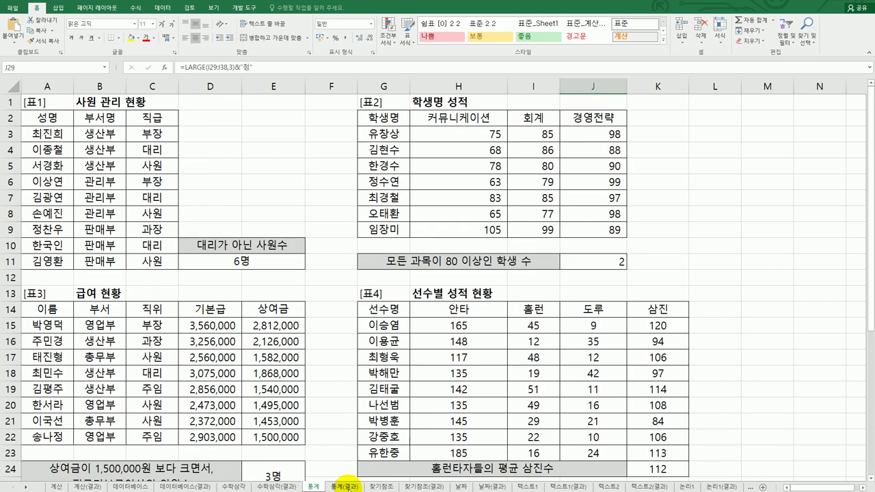
{"action": "scroll", "coordinate": [430, 404], "scroll_direction": "down", "scroll_amount": 6}
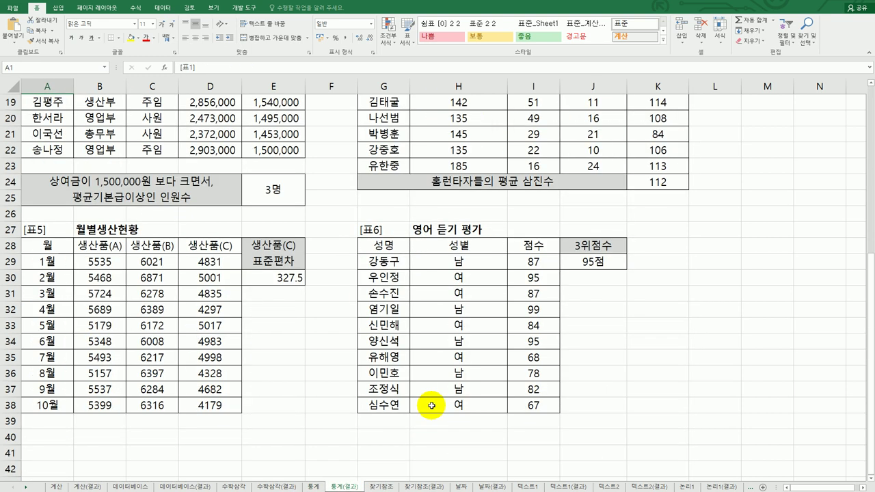
{"action": "left_click", "coordinate": [313, 486]}
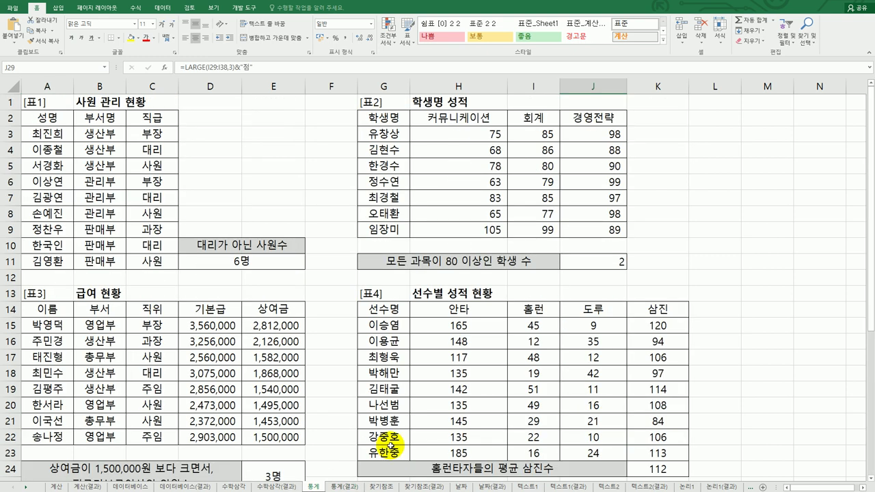
{"action": "left_click", "coordinate": [563, 429]}
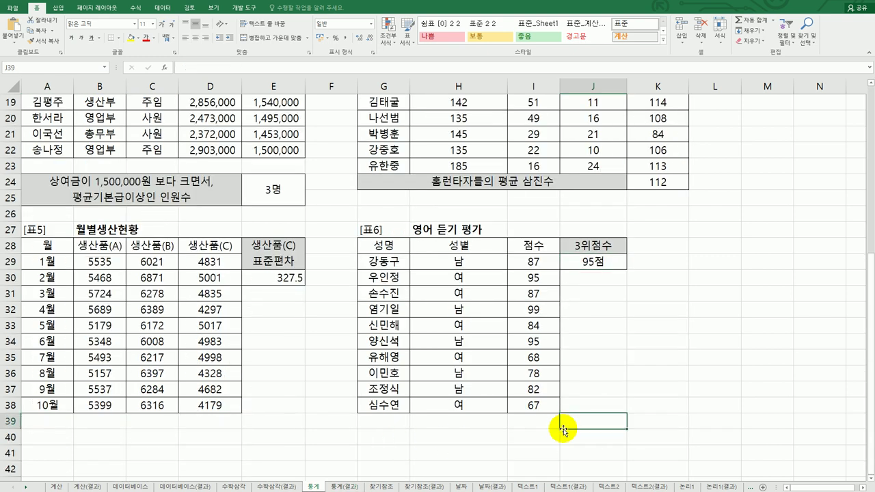